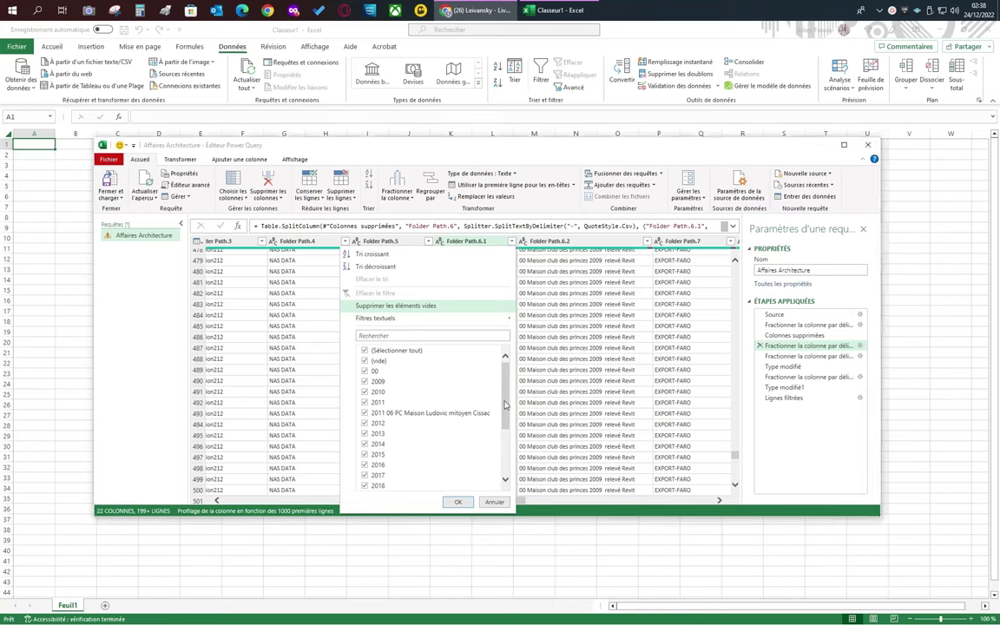
Apply the Folder Path.6.1 filter unchanged as the new Lignes filtrées1 step, keeping every row
scroll(499, 471, "down", 2)
scroll(498, 471, "down", 1)
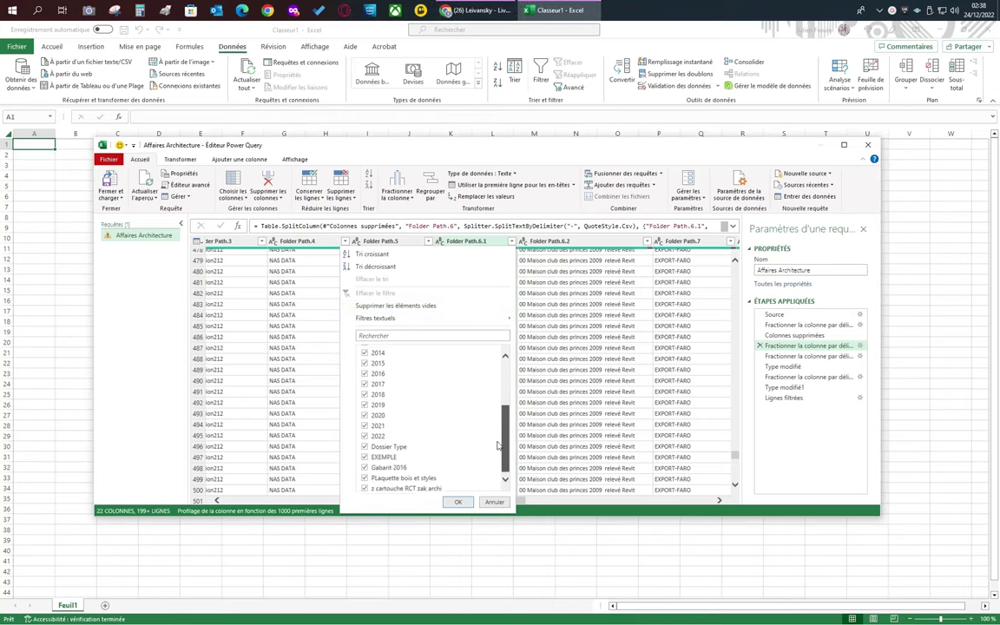
scroll(450, 413, "up", 2)
scroll(452, 355, "up", 1)
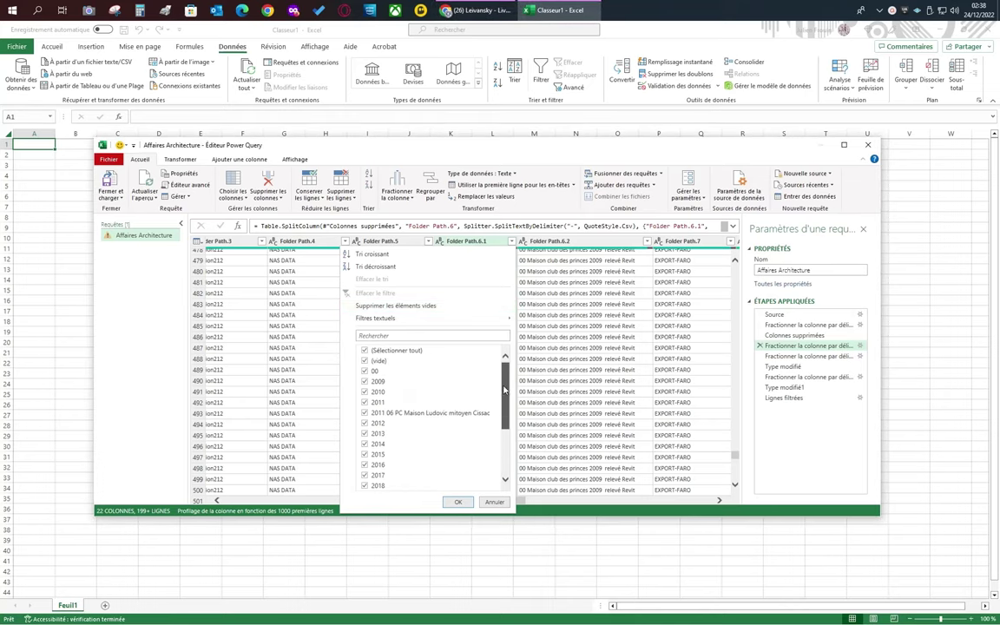
left_click(456, 502)
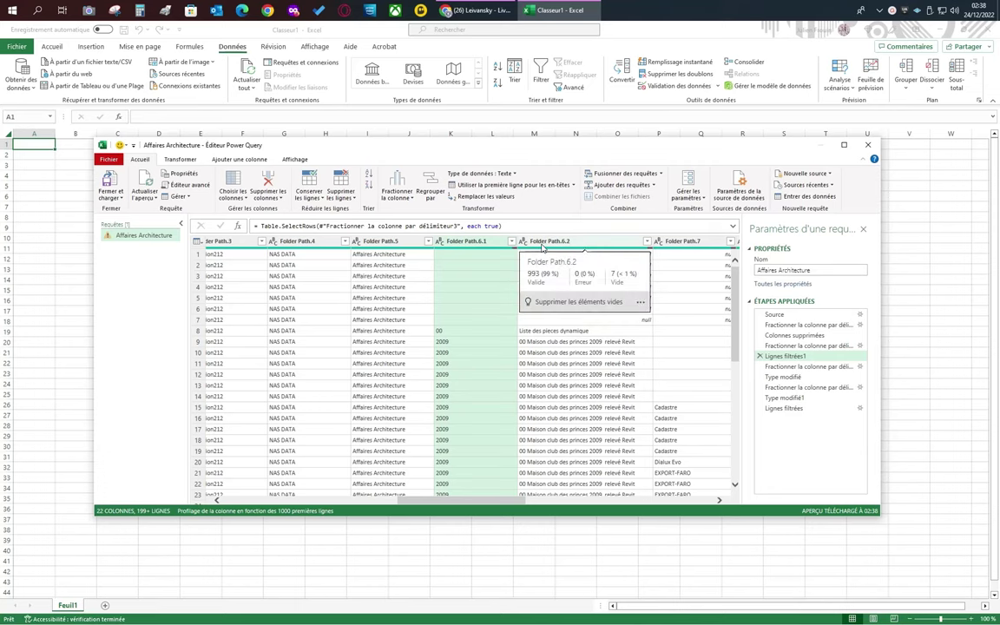
Insert a split of Folder Path.6.2 on the custom delimiter 00 into Folder Path.6.2.1 and 6.2.2
left_click(542, 247)
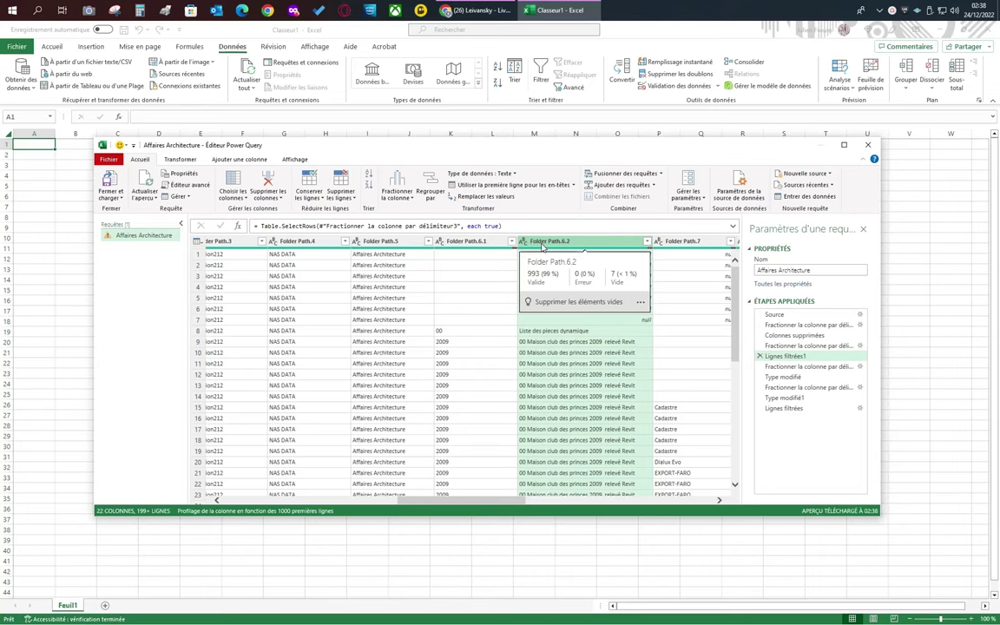
right_click(542, 247)
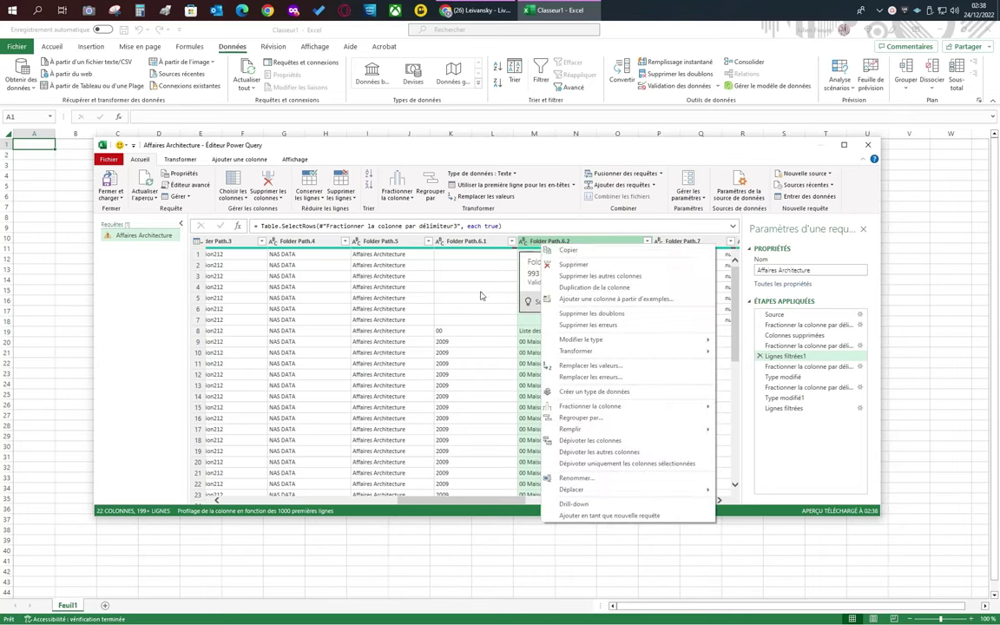
left_click(397, 190)
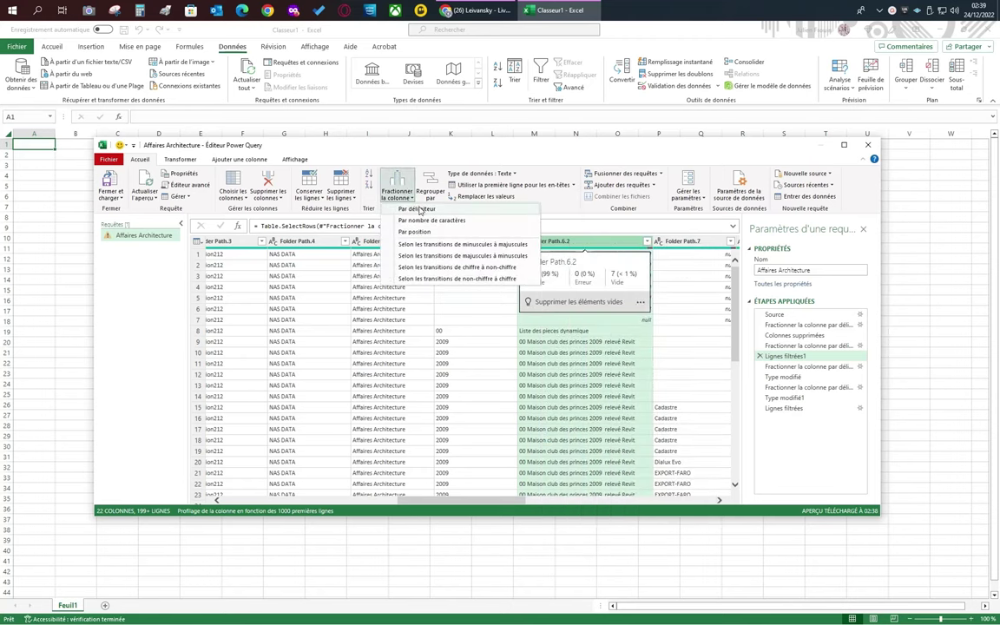
left_click(419, 209)
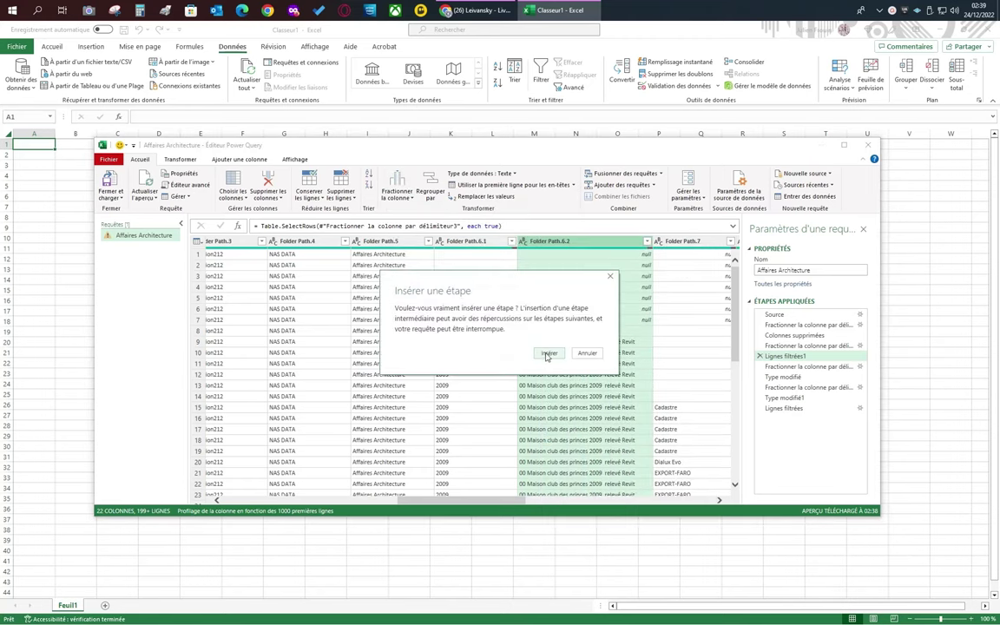
left_click(547, 354)
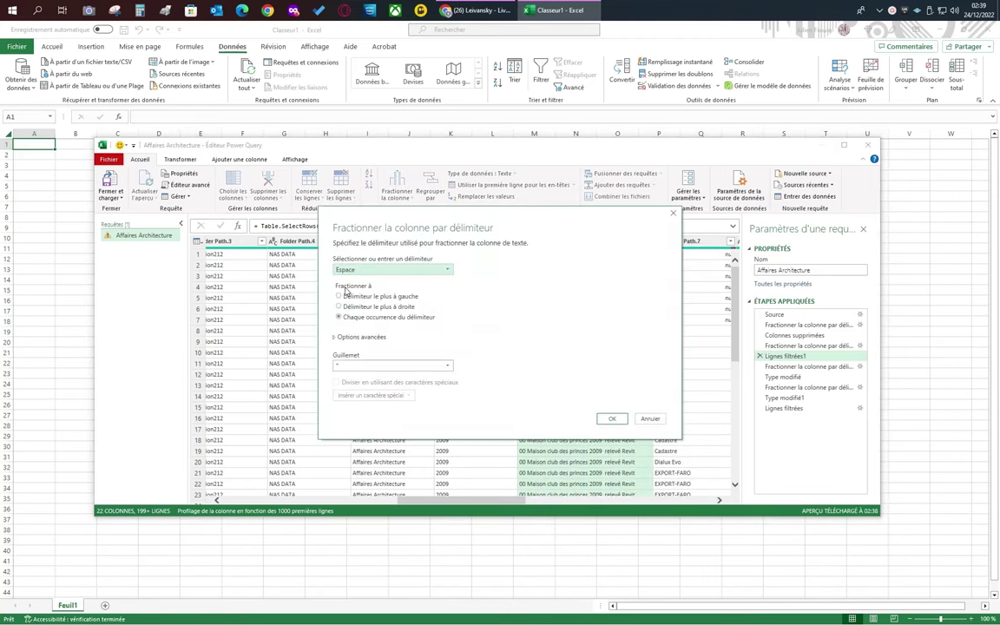
left_click(351, 270)
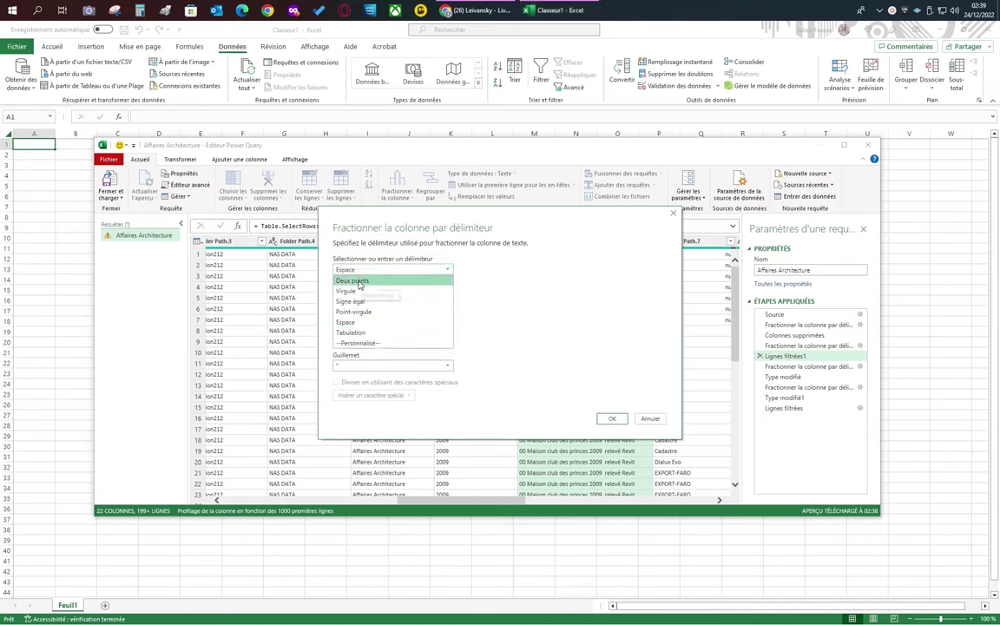
left_click(358, 343)
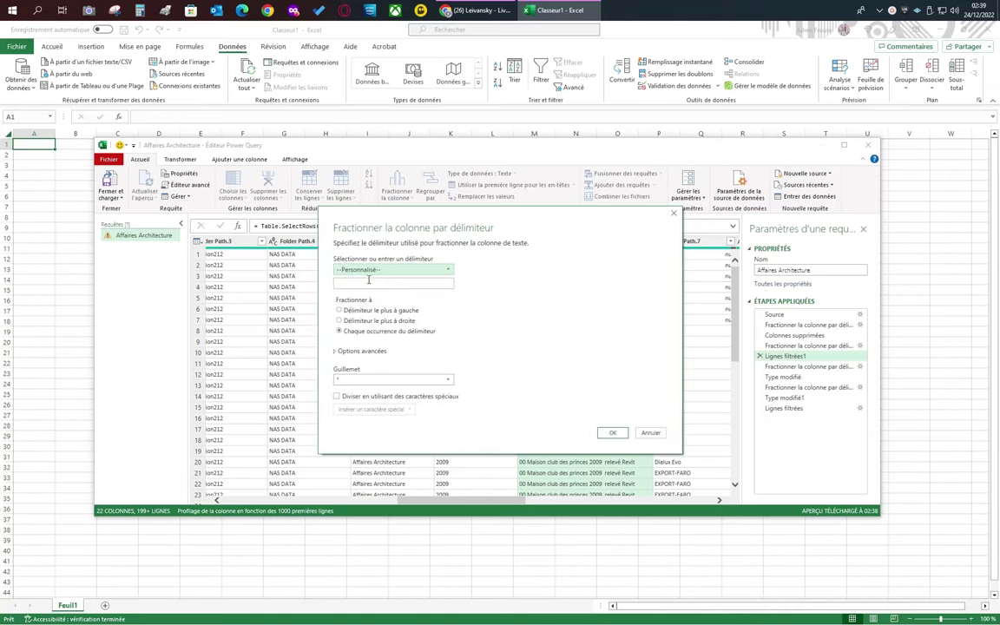
left_click(367, 282)
type("00")
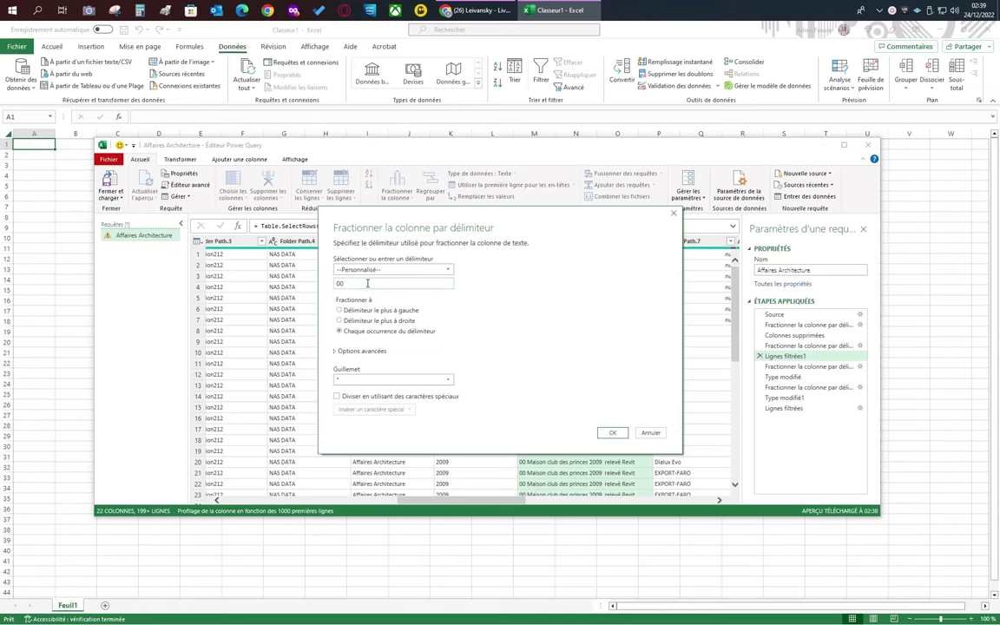
left_click(613, 433)
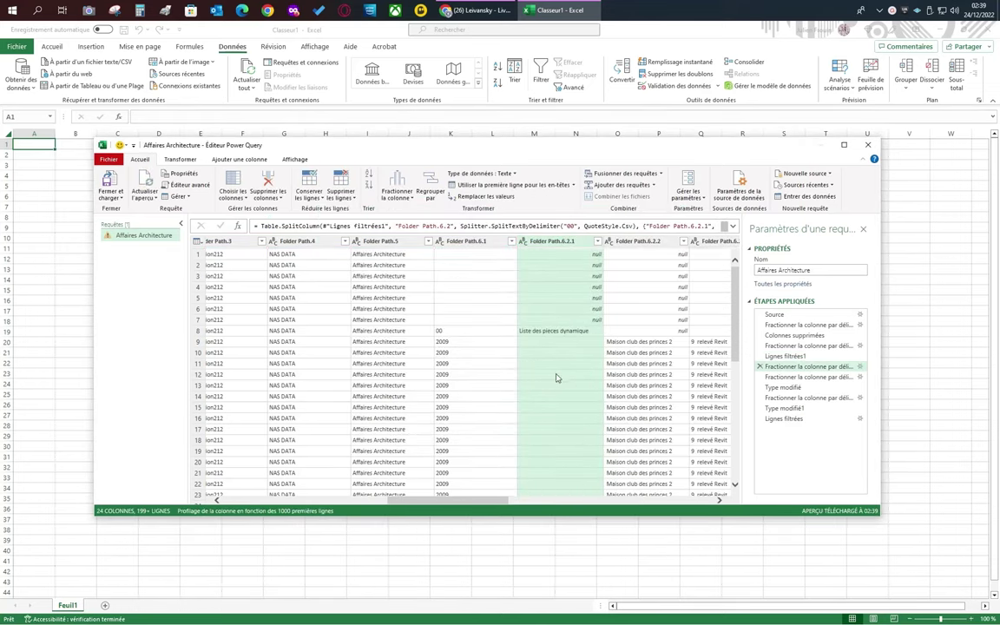
scroll(592, 387, "down", 6)
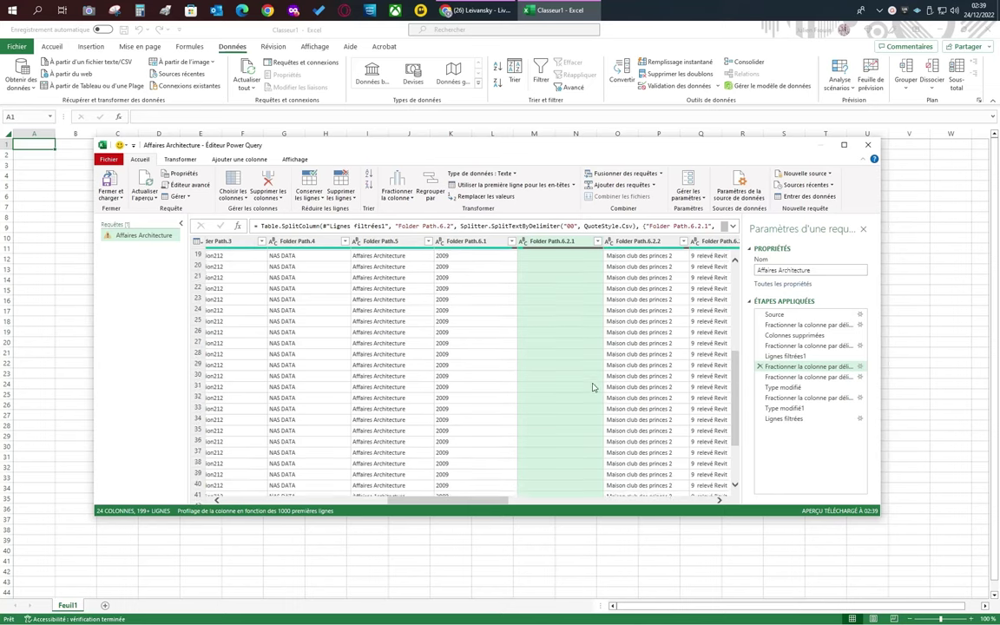
scroll(593, 387, "down", 7)
scroll(593, 391, "down", 7)
scroll(594, 396, "down", 6)
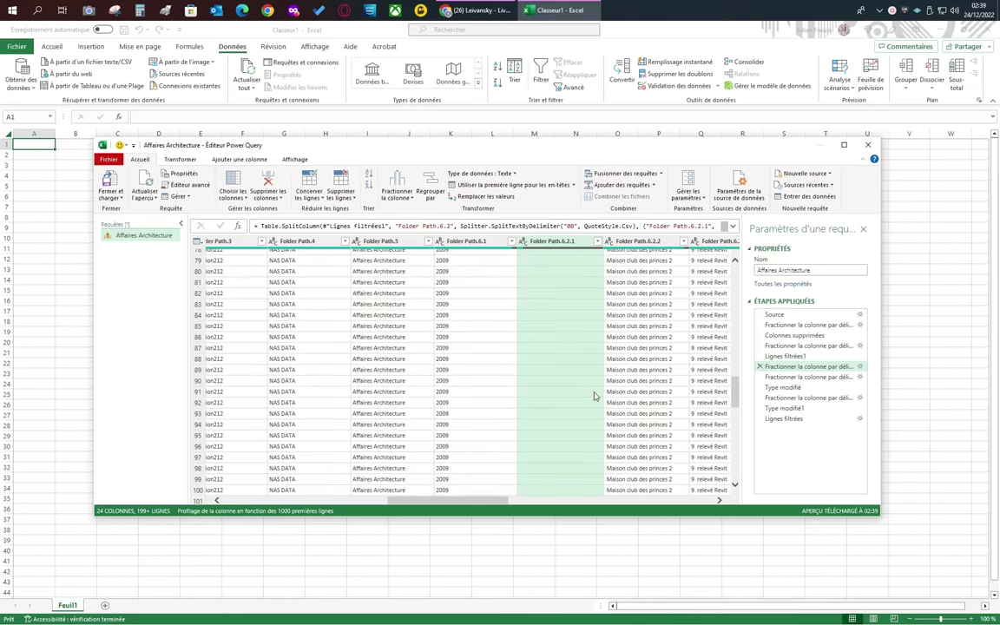
scroll(594, 395, "down", 11)
scroll(595, 396, "down", 11)
scroll(595, 396, "down", 11)
scroll(594, 398, "down", 11)
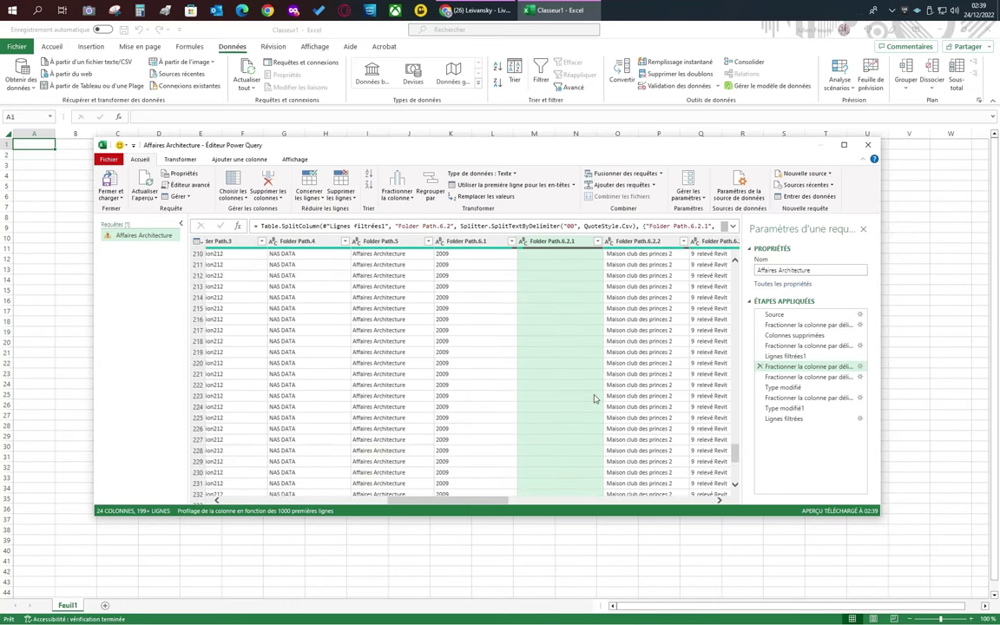
scroll(594, 398, "up", 7)
scroll(599, 365, "up", 6)
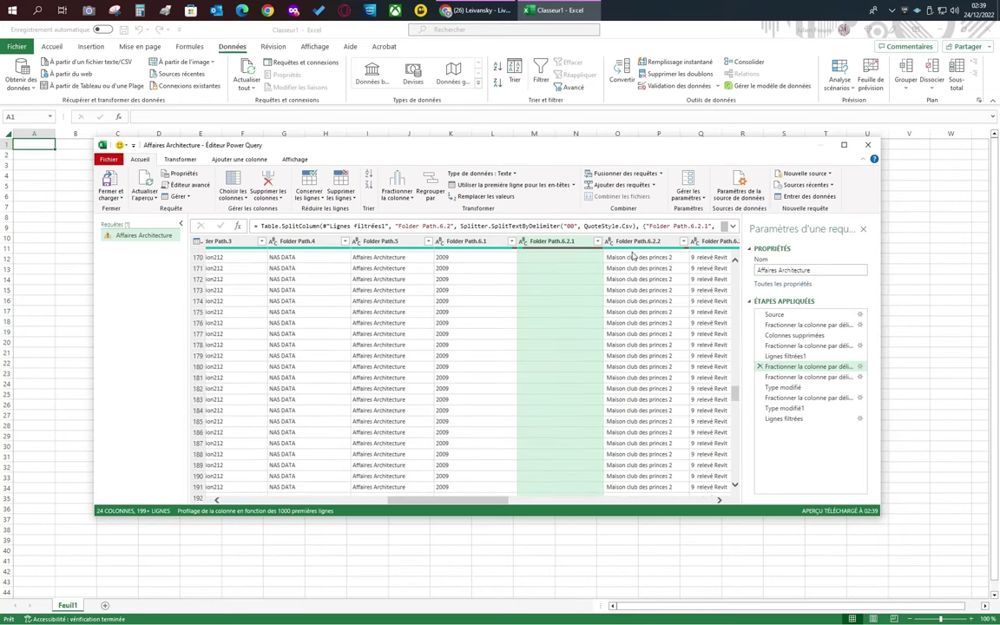
scroll(634, 259, "up", 9)
scroll(668, 278, "up", 9)
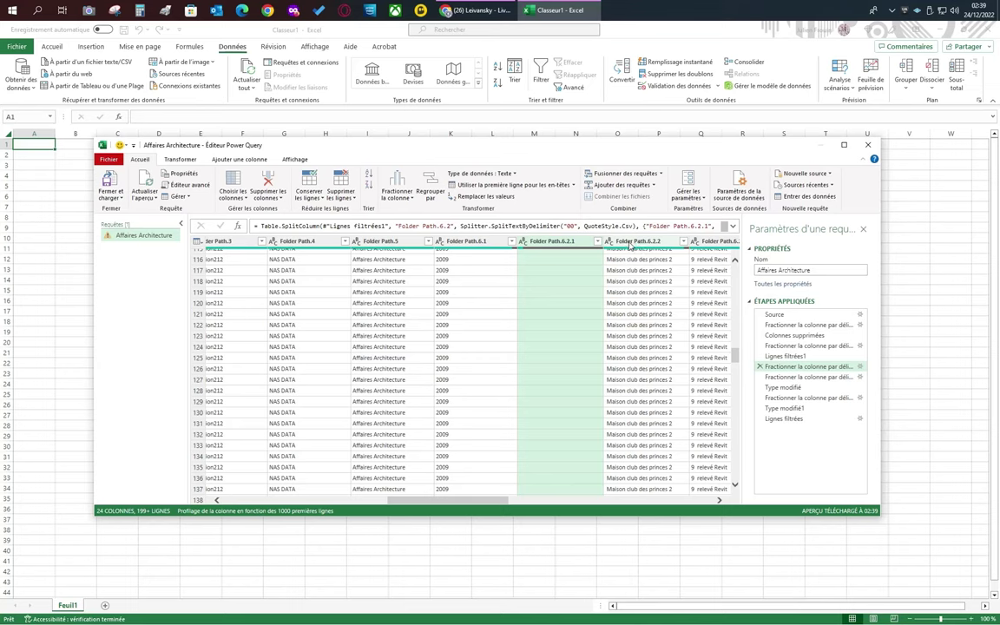
left_click(630, 243)
Insert a Regrouper par step on Folder Path.6.2.2 and 6.2.3 with a Nombre row count
right_click(630, 245)
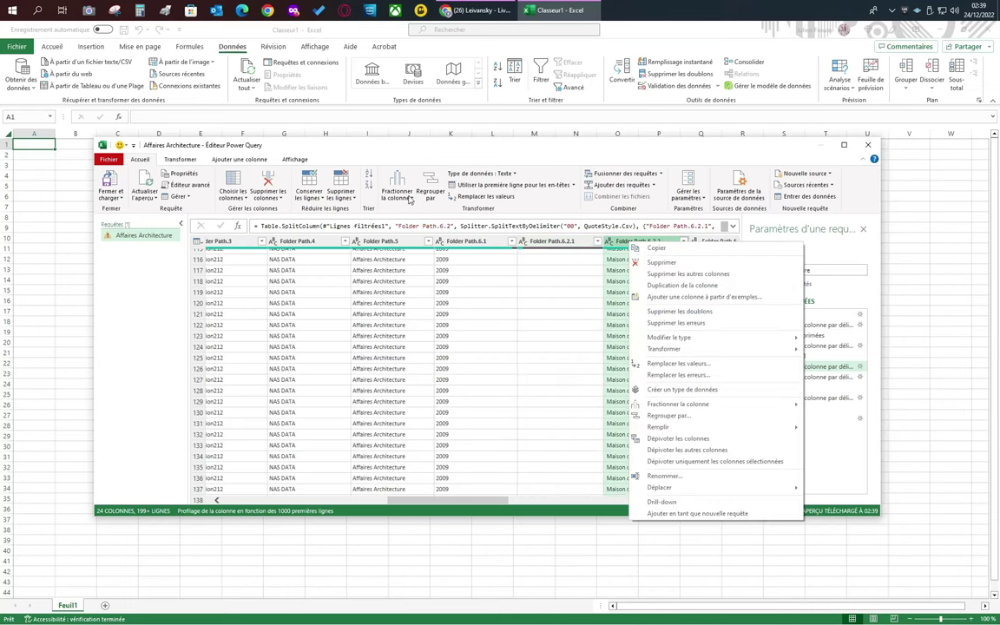
left_click(560, 247)
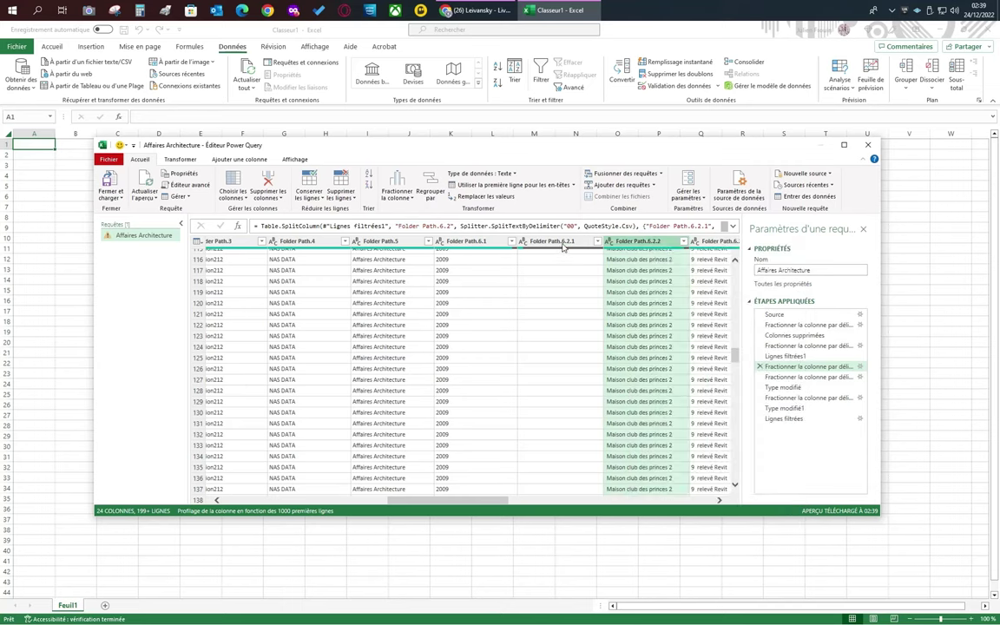
left_click(555, 241)
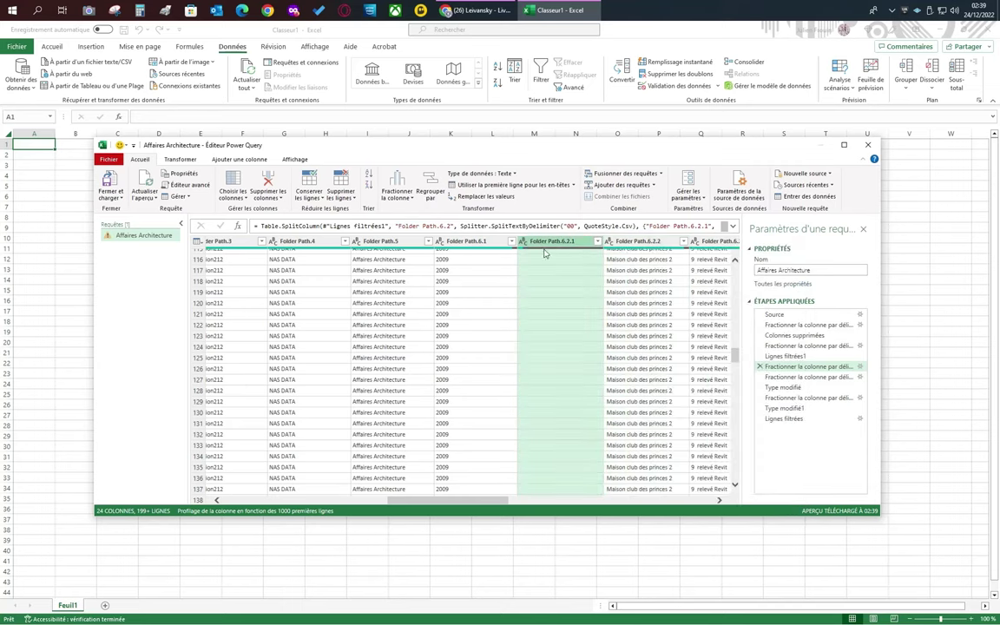
left_click(638, 241)
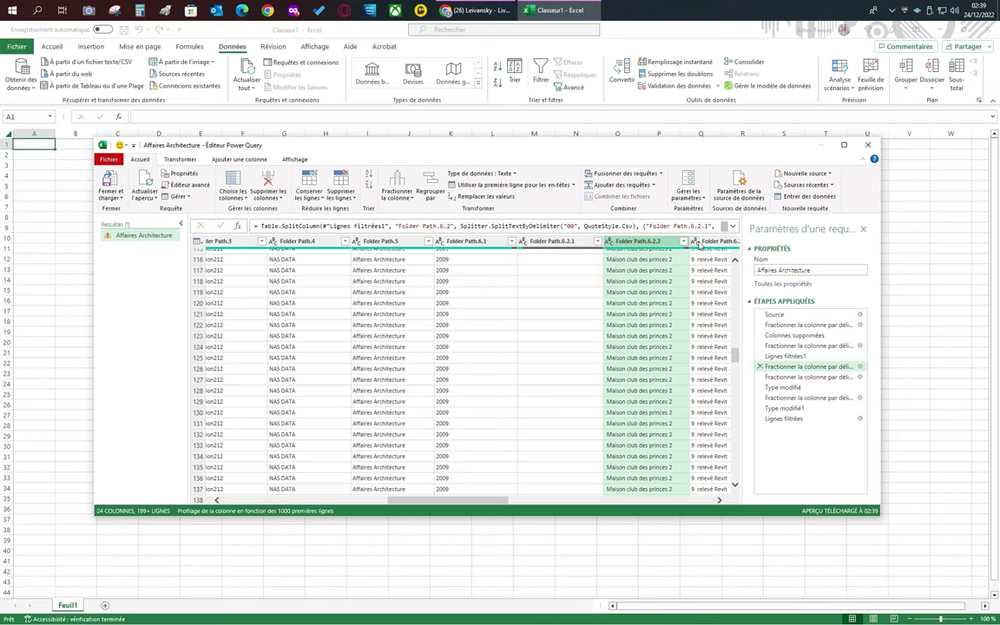
left_click(699, 243, "ctrl")
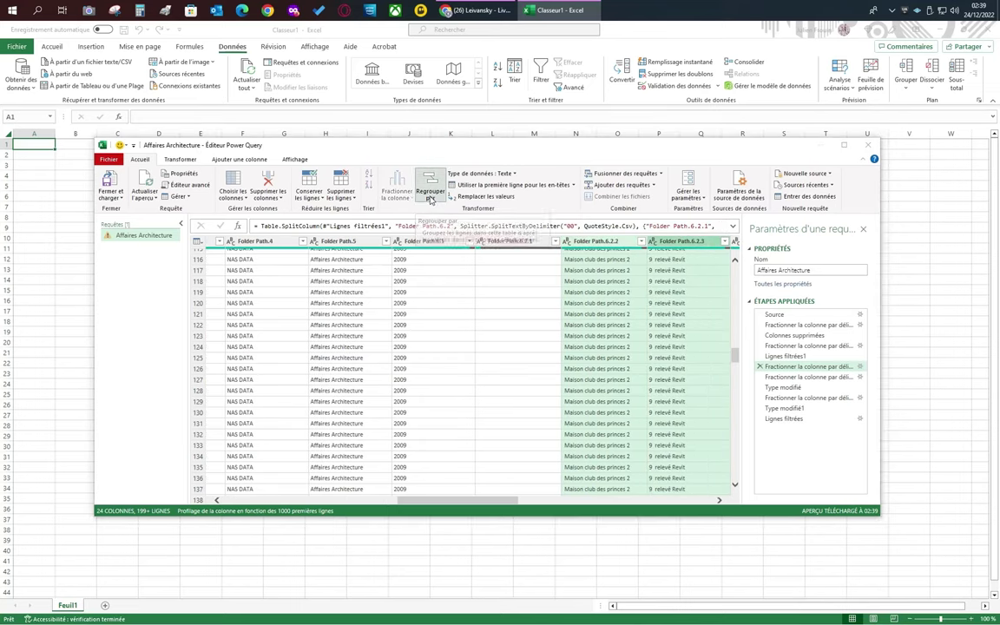
left_click(431, 198)
left_click(548, 353)
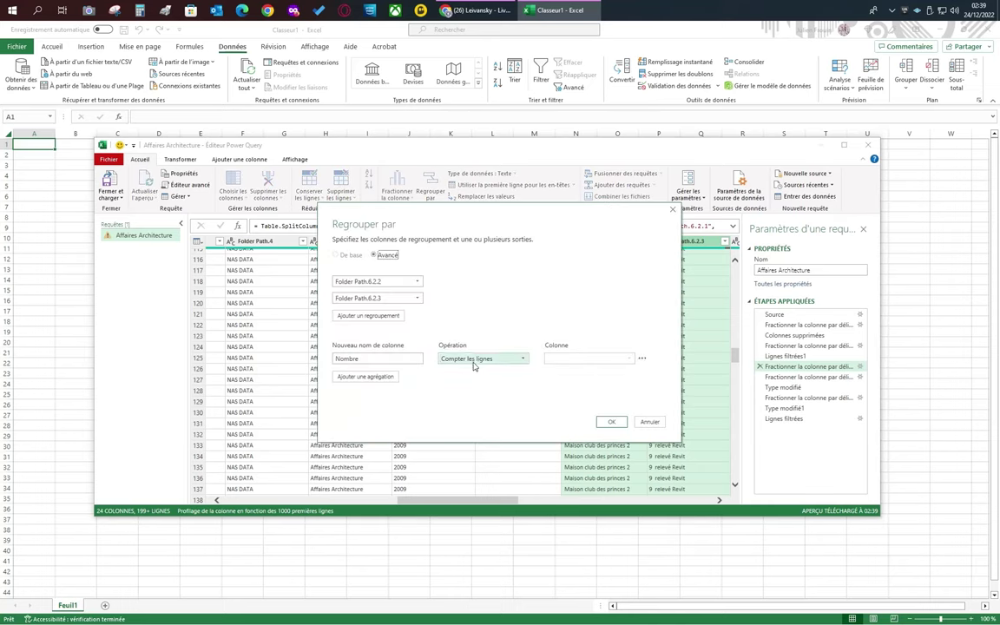
left_click(611, 421)
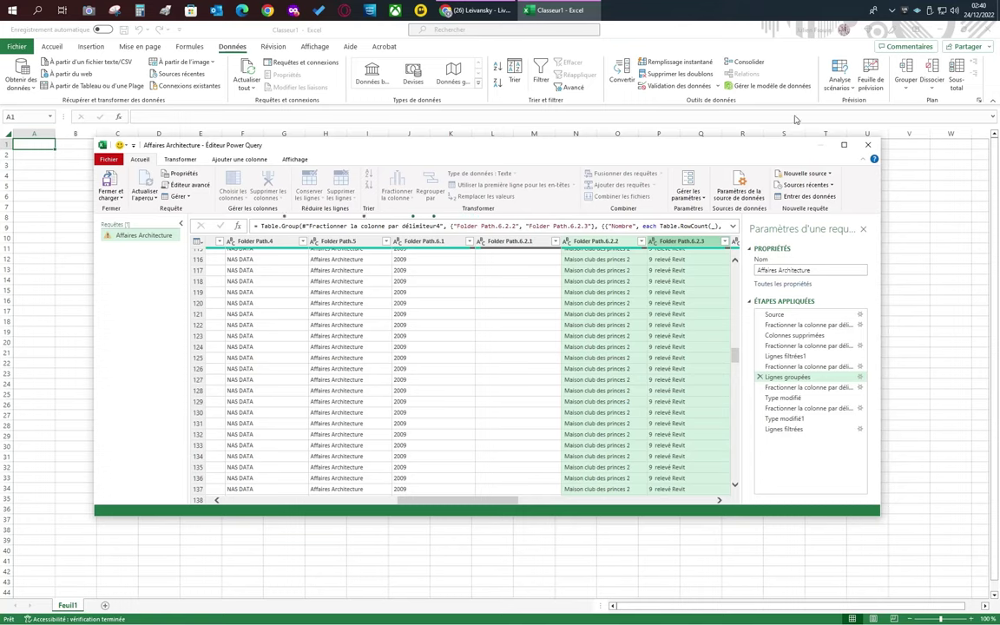
Delete the applied steps after Lignes filtrées1, removing the 00 split and the grouping
left_click(891, 12)
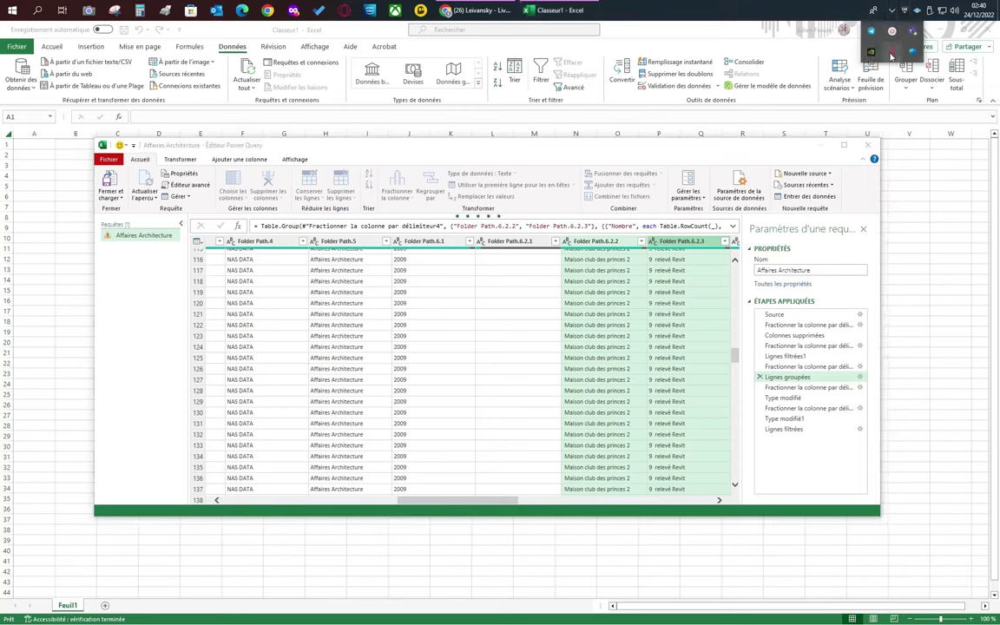
left_click(887, 38)
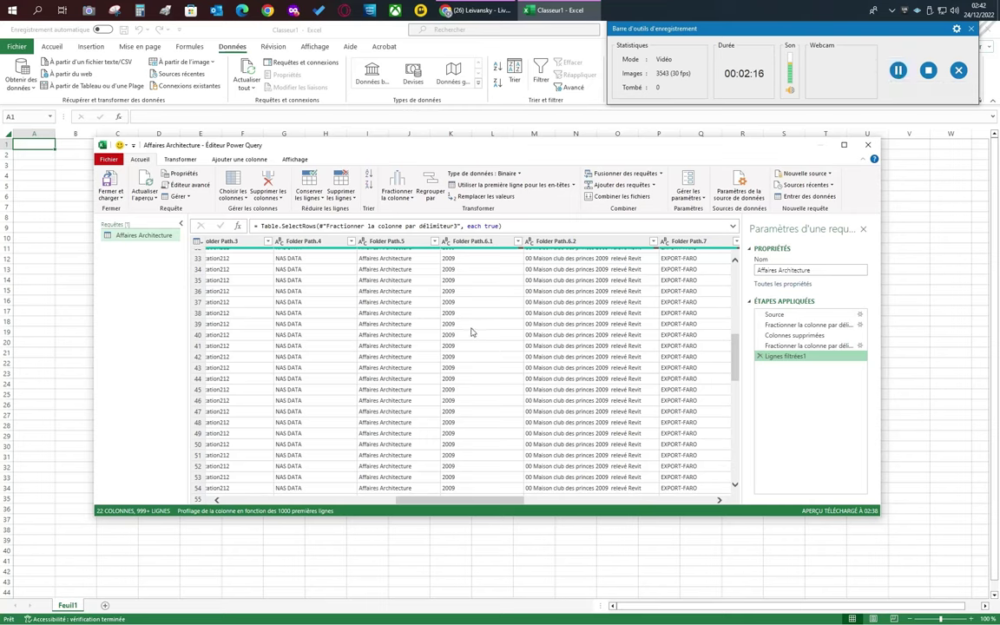
Preview the Colonnes supprimées and first split steps, then return to Lignes filtrées1
left_click(789, 346)
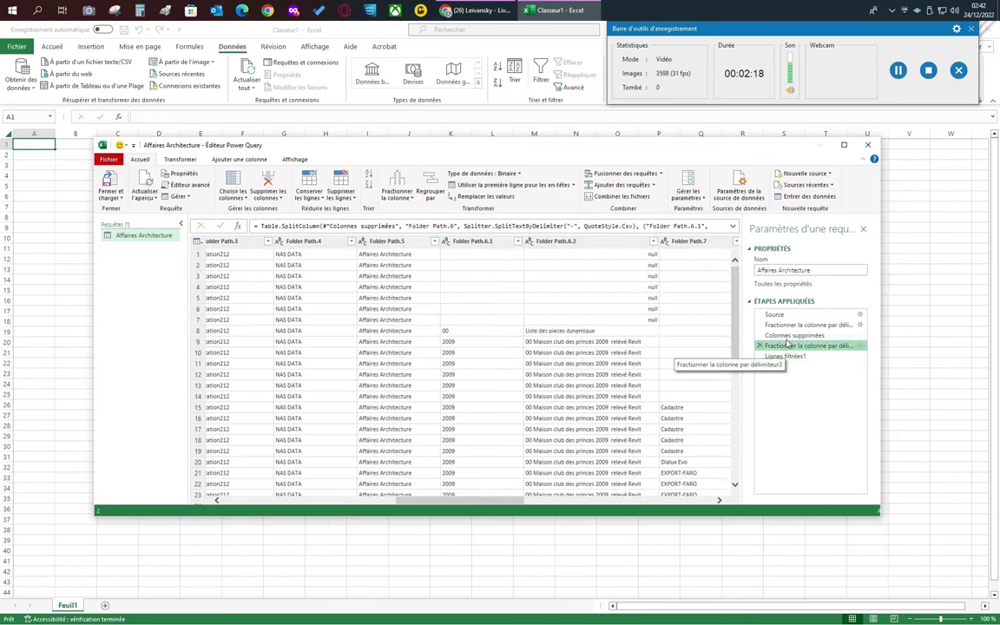
left_click(789, 335)
left_click(788, 326)
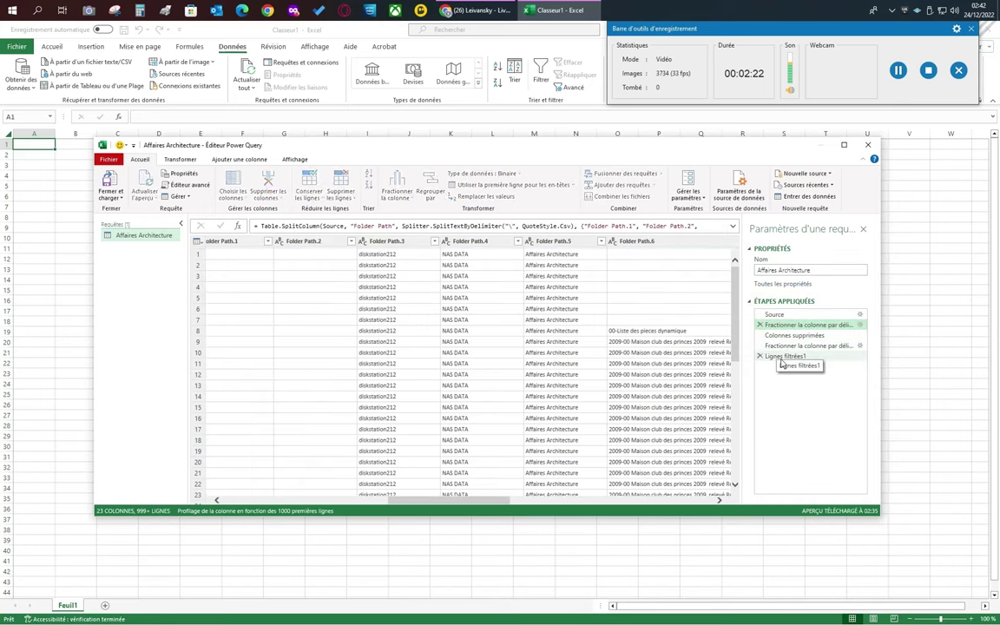
left_click(765, 357)
Open the Folder Path.6.1 value filter listing (vide), 00 and 2009
scroll(402, 351, "down", 5)
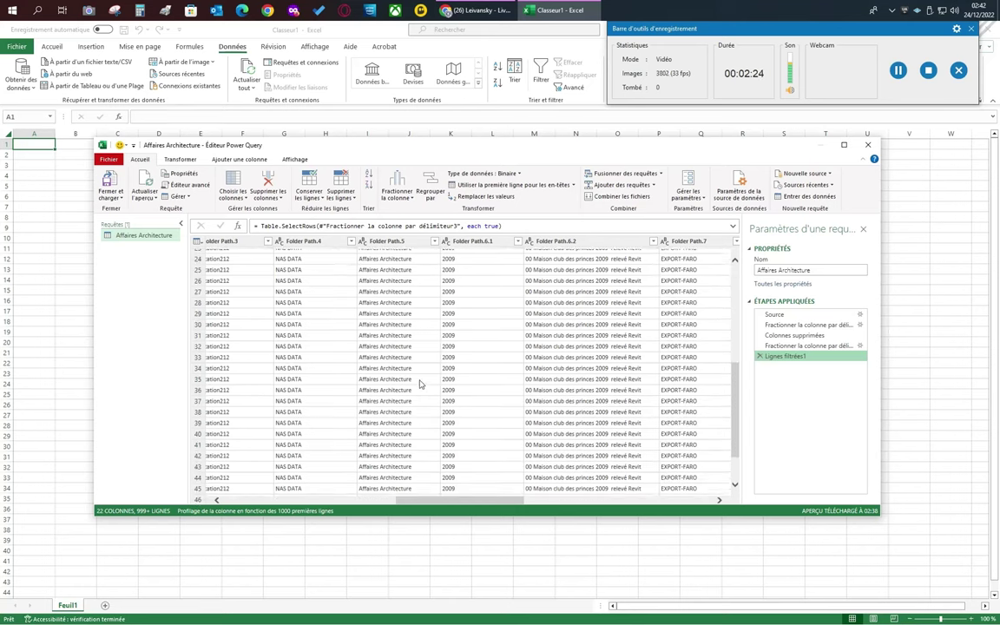
scroll(424, 383, "down", 4)
left_click(519, 241)
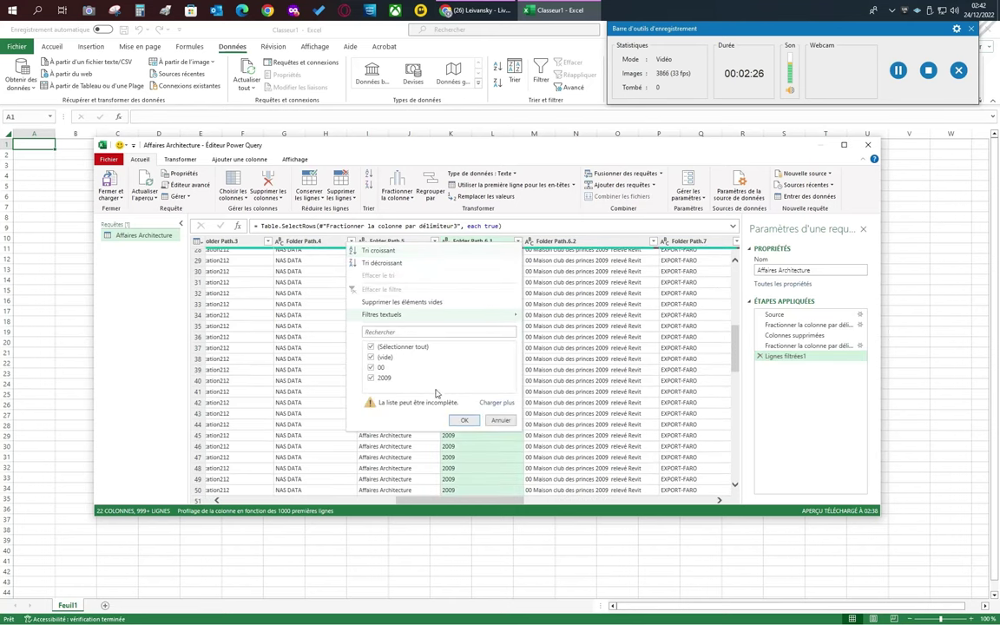
At the Fractionner la colonne step, load all Folder Path.6.1 values and add a Lignes filtrées step
left_click(802, 345)
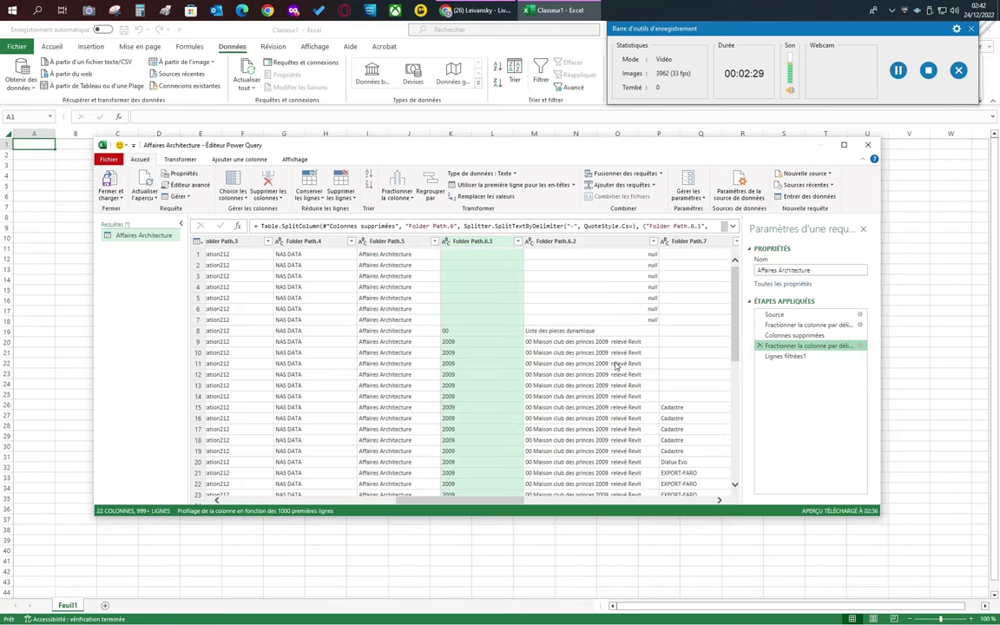
left_click(518, 241)
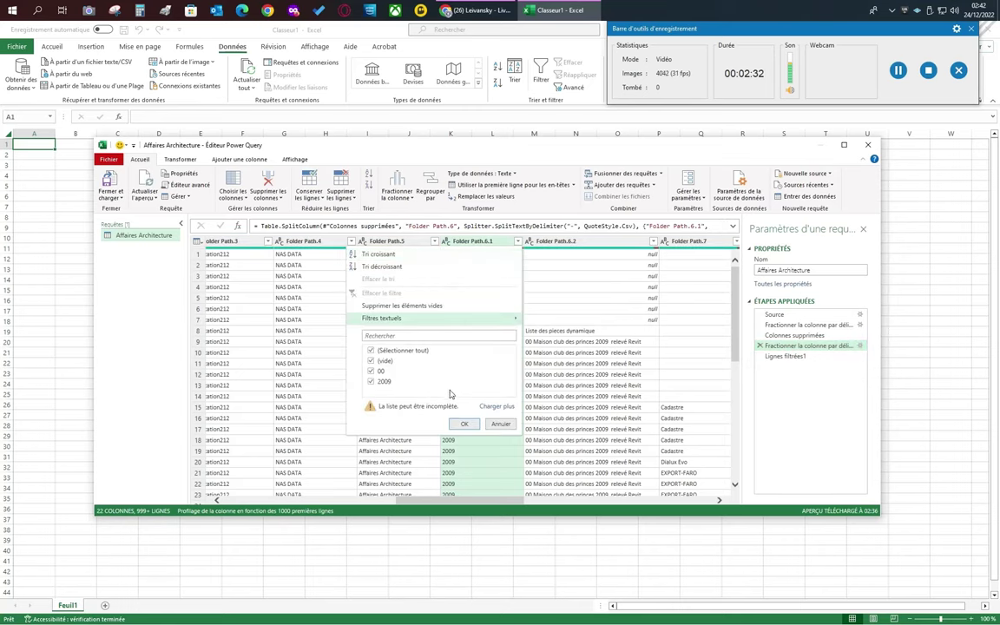
left_click(497, 406)
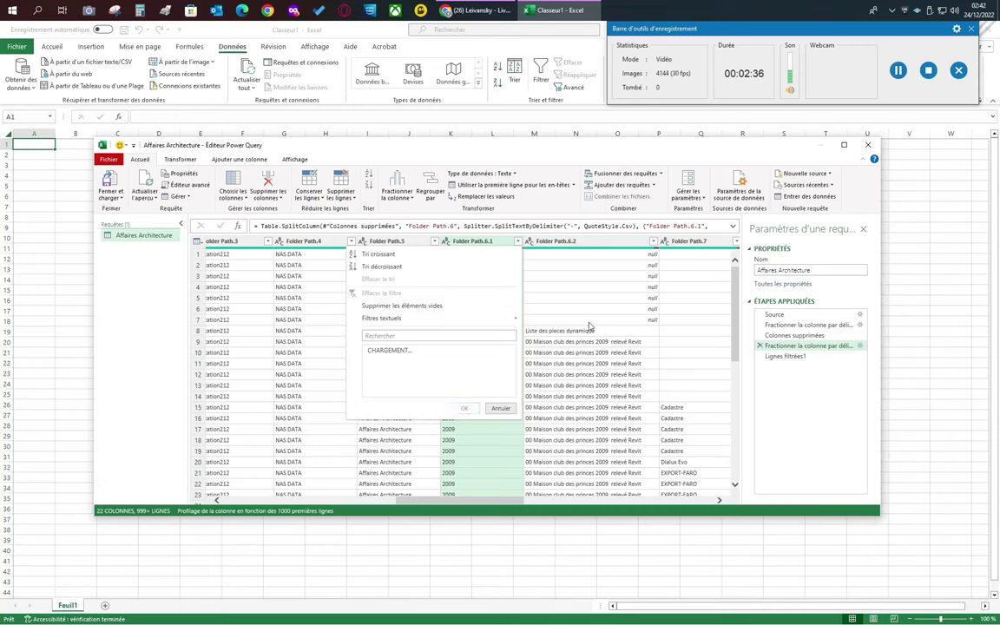
left_click(898, 71)
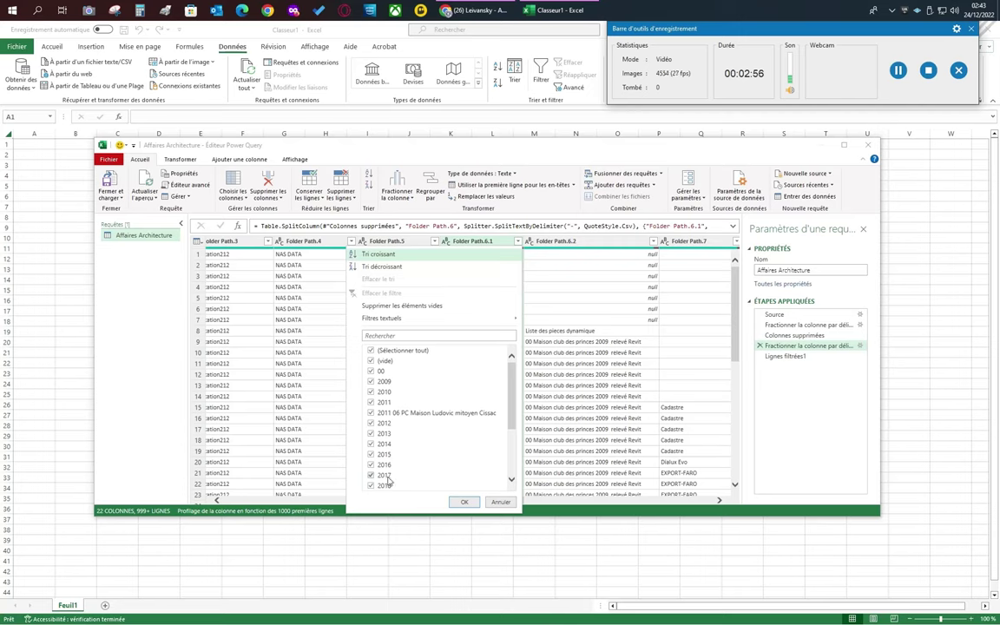
scroll(514, 433, "down", 2)
scroll(514, 434, "down", 2)
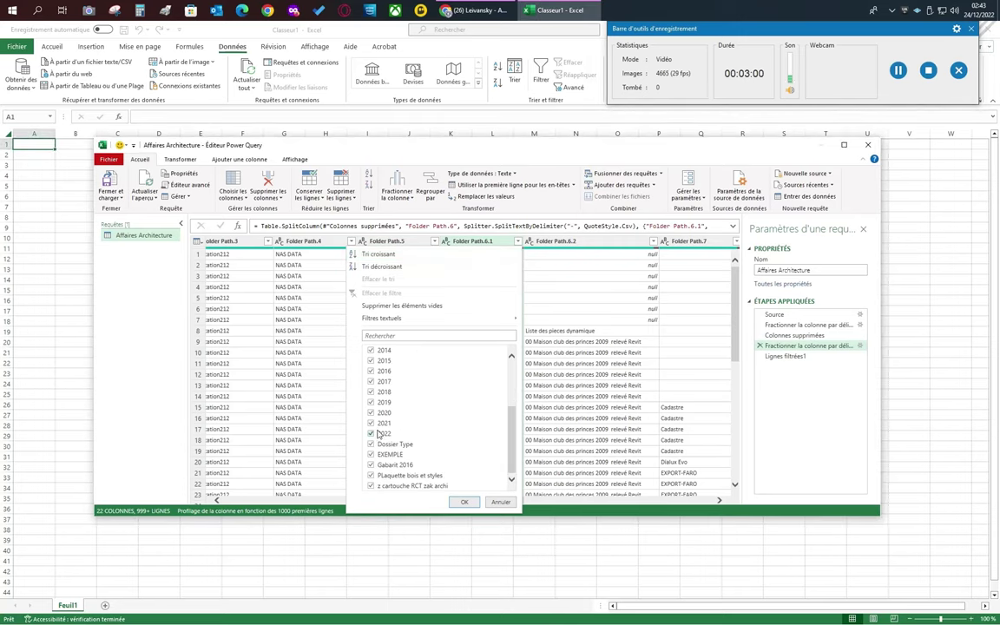
left_click(460, 502)
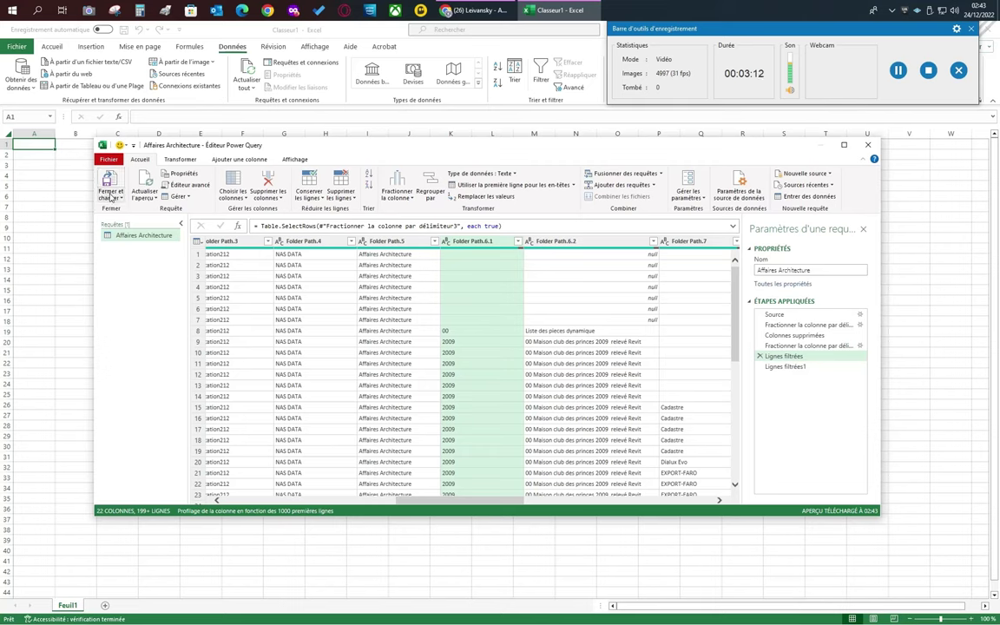
In the Extension filter, untick blank, .2go, .asar, .bak, .bat, .bin, .command, .css, .dat and .db
left_click_drag(419, 502, 234, 494)
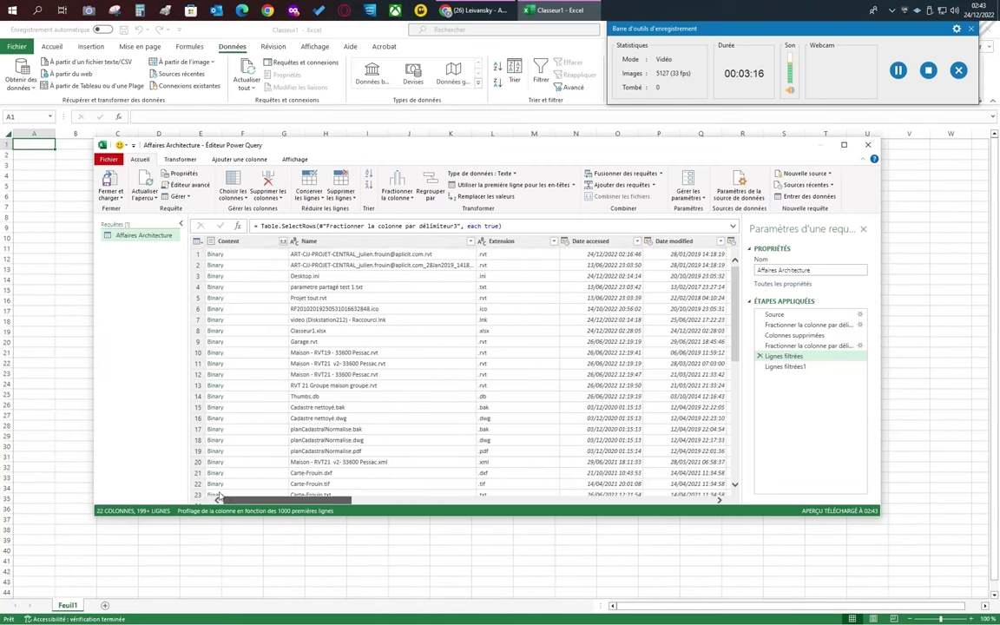
left_click(553, 243)
left_click(553, 243)
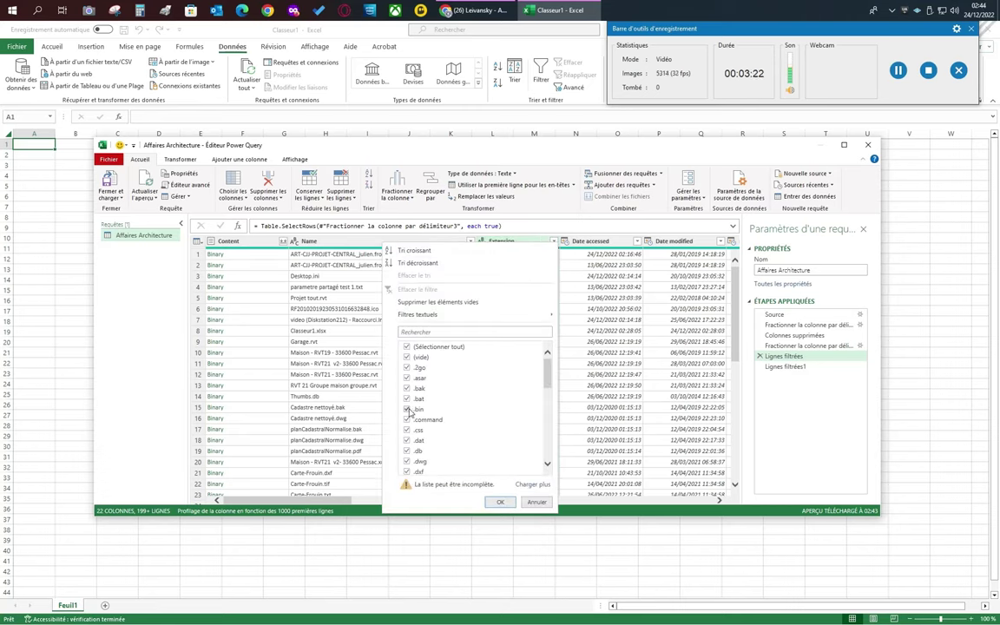
left_click(407, 409)
left_click(407, 399)
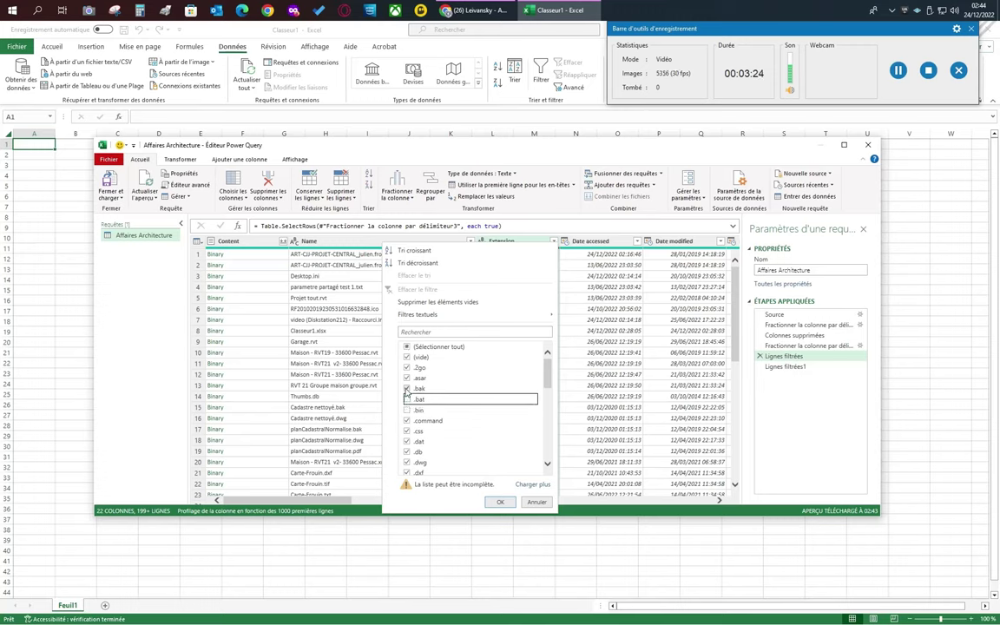
left_click(406, 389)
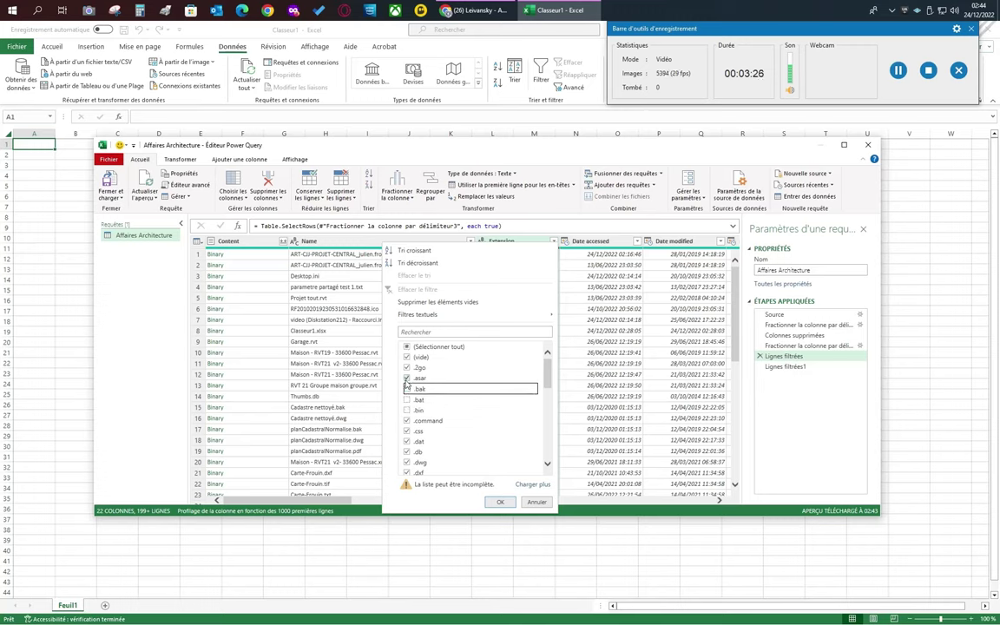
left_click(407, 378)
left_click(407, 368)
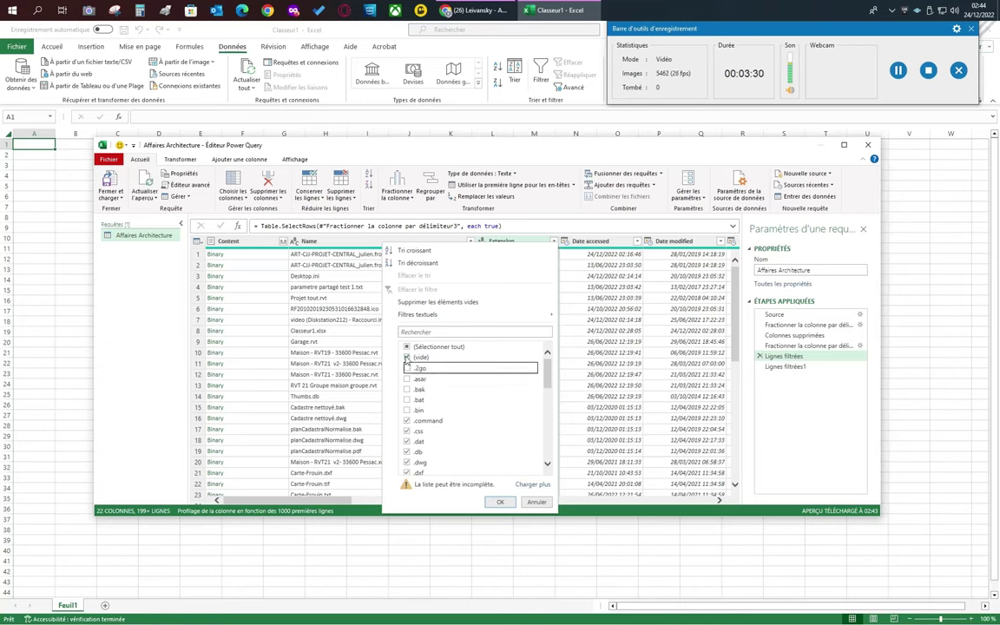
left_click(406, 357)
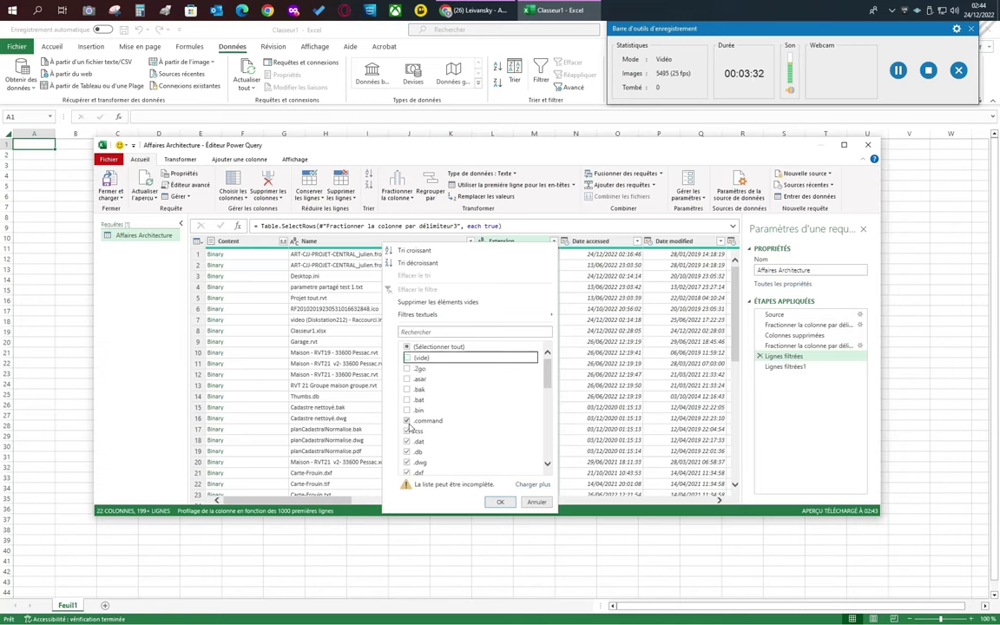
left_click(407, 421)
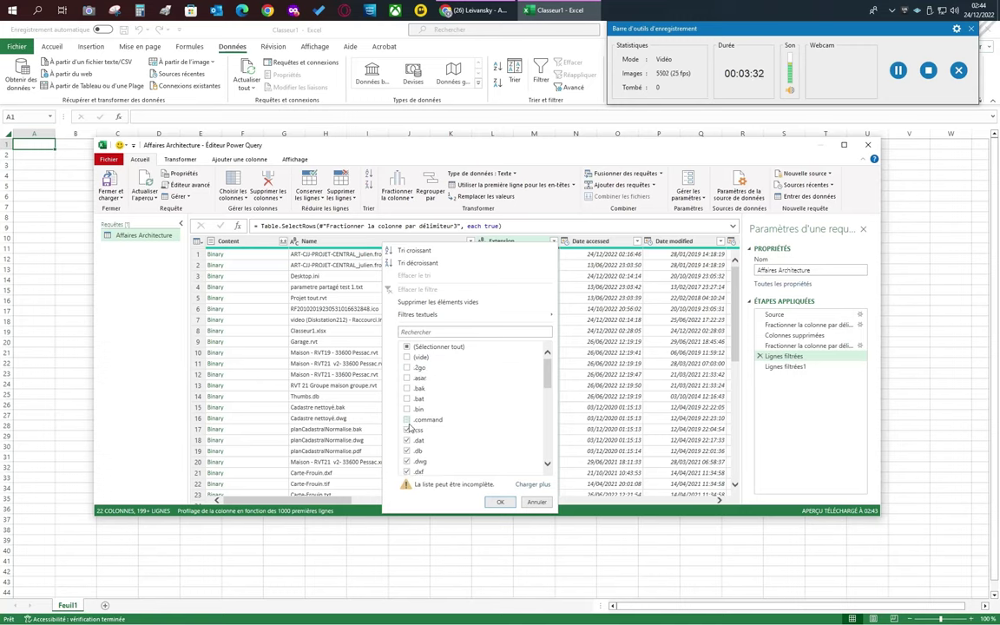
left_click(407, 430)
left_click(407, 440)
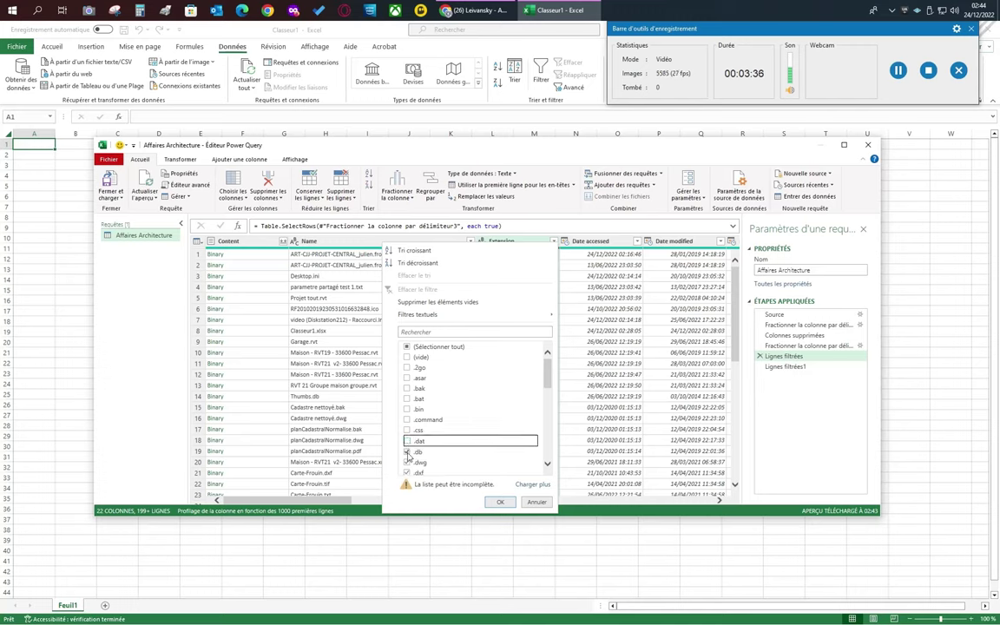
left_click(407, 453)
Untick .dylib, .e57, .eot, .gif, .h, .html, .icns, .ico, .ini, .jpg, .js and .json
scroll(407, 451, "down", 2)
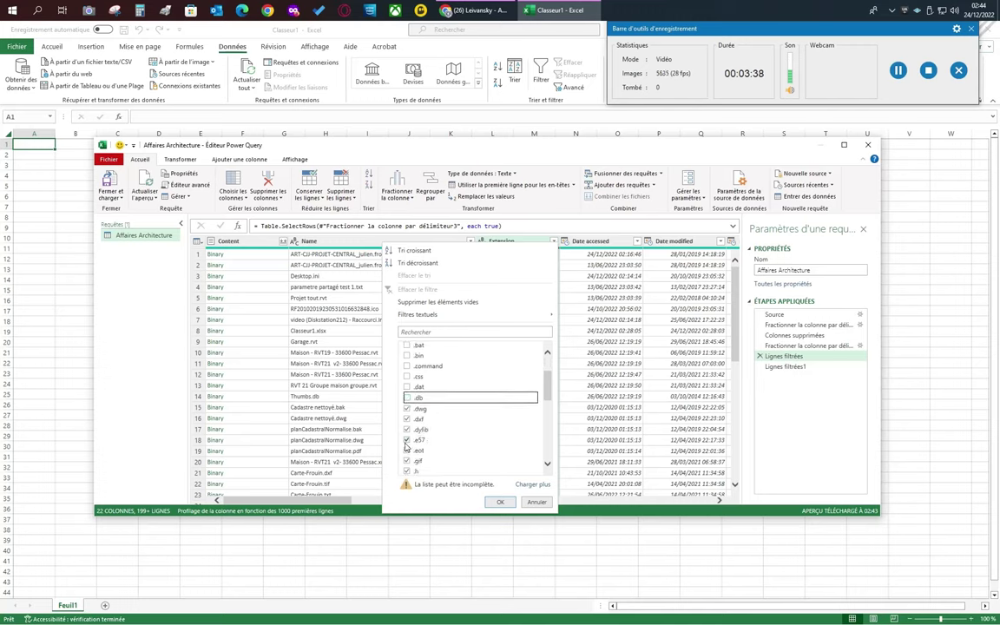
left_click(407, 440)
left_click(407, 430)
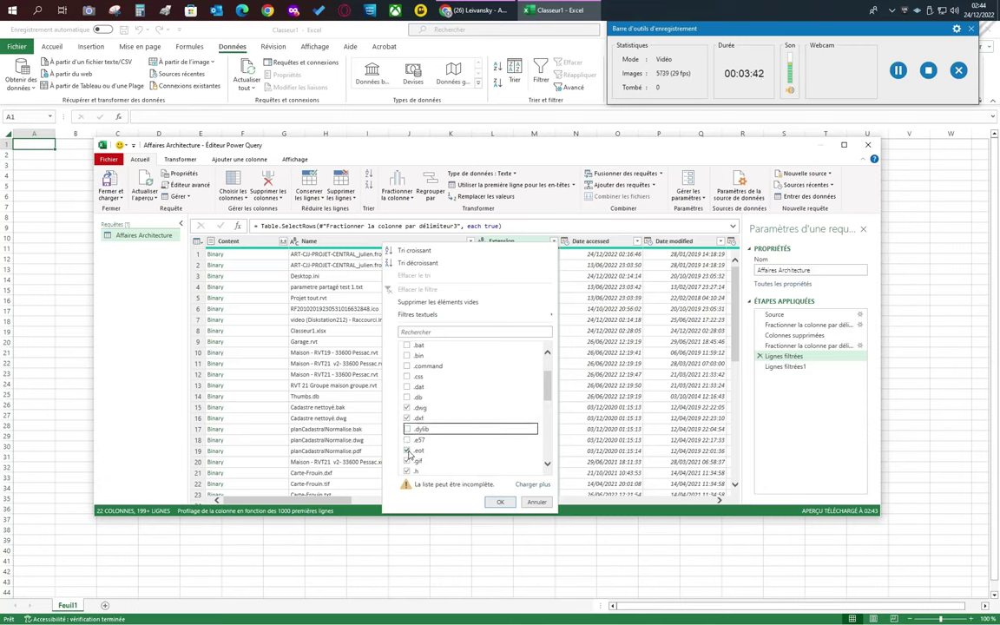
left_click(407, 450)
left_click(407, 461)
scroll(407, 460, "down", 2)
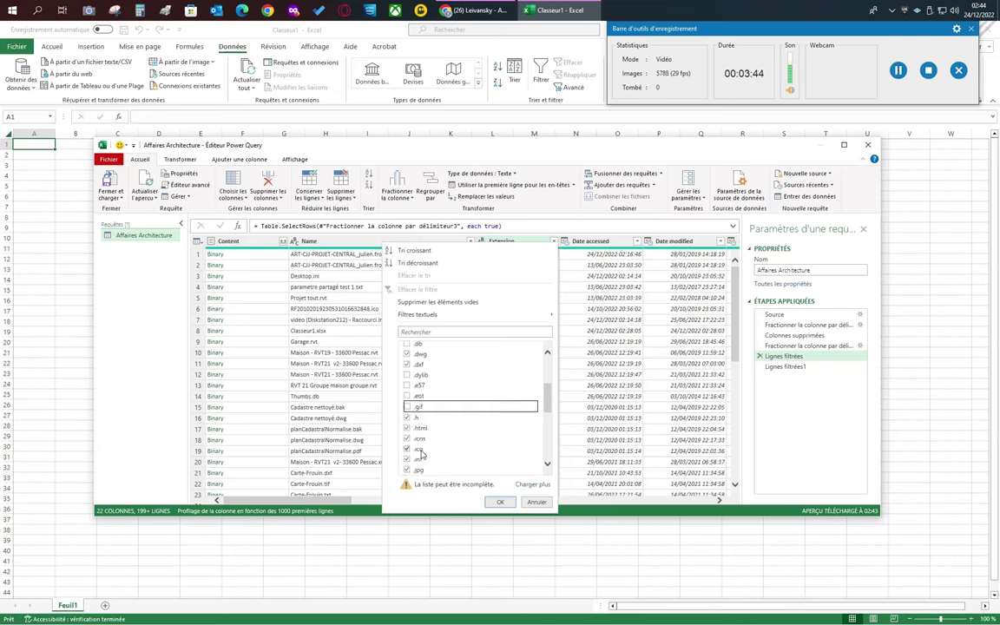
scroll(407, 417, "down", 1)
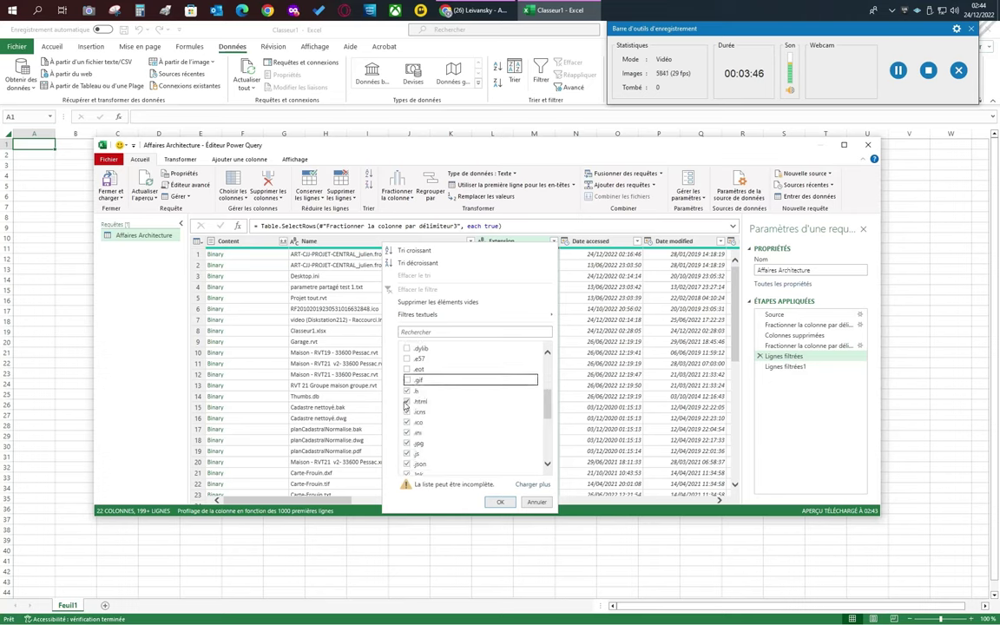
left_click(406, 401)
left_click(407, 390)
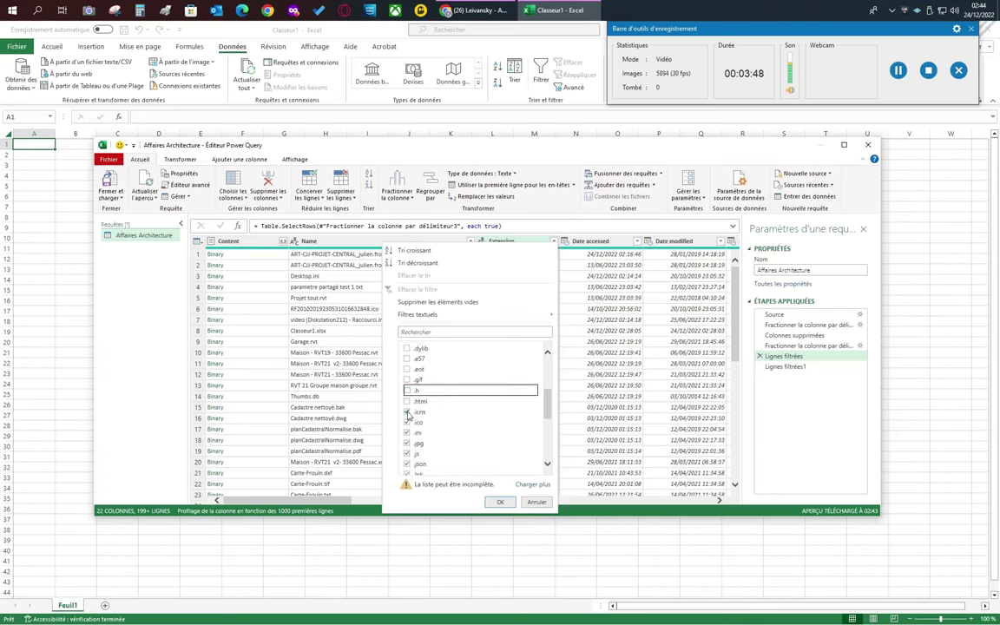
left_click(407, 411)
left_click(407, 421)
left_click(407, 432)
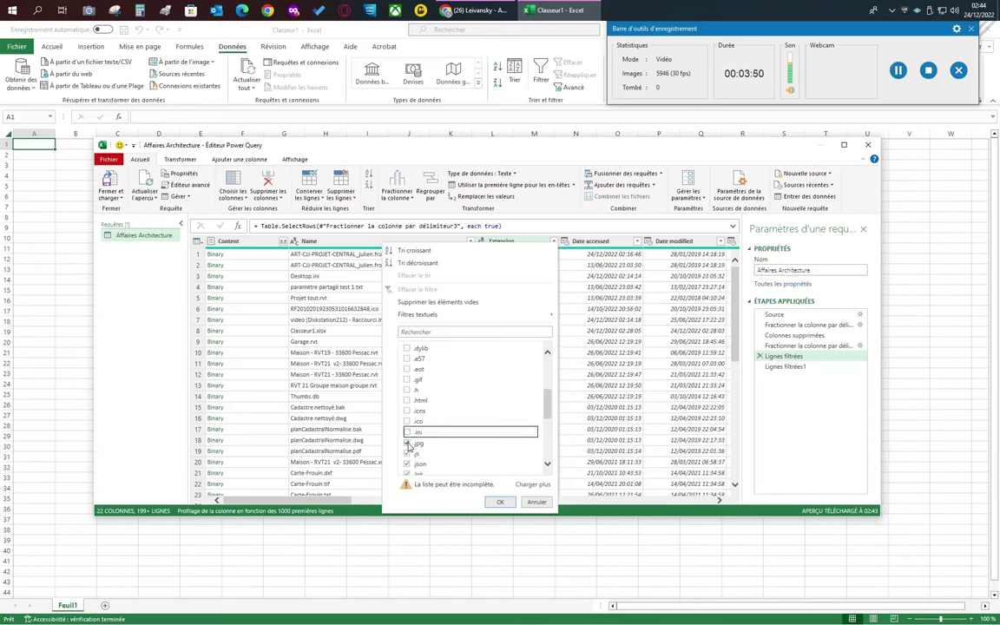
left_click(407, 443)
left_click(407, 453)
left_click(407, 464)
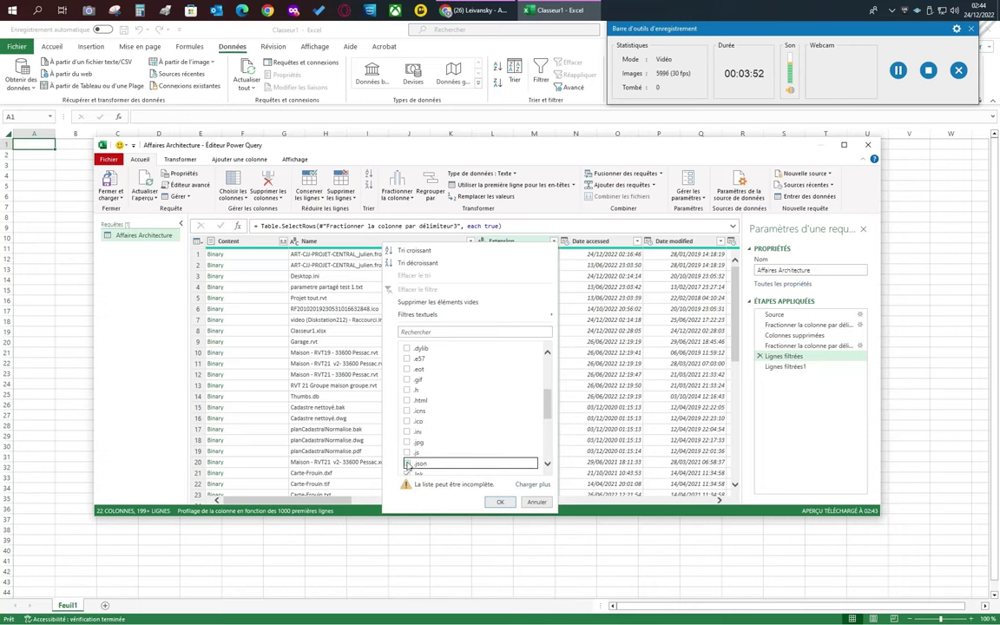
Untick .lnk, .modulemap, .nib, .pak, .plist, .rcs, .png, .svg, .tif, .ttf, .woff, .woff2, .txt and .xml
scroll(407, 451, "down", 2)
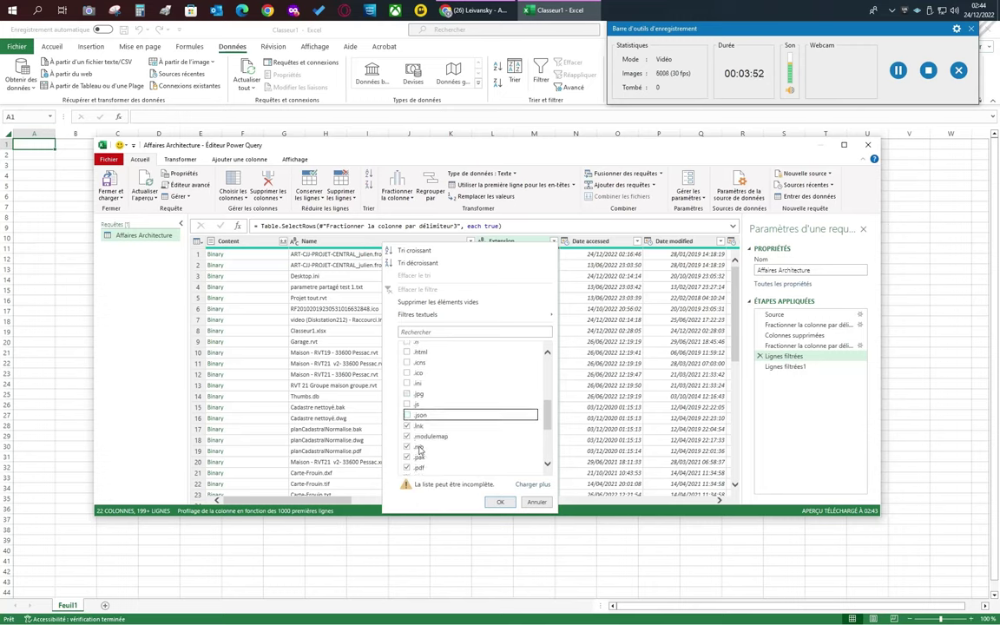
left_click(406, 420)
left_click(406, 432)
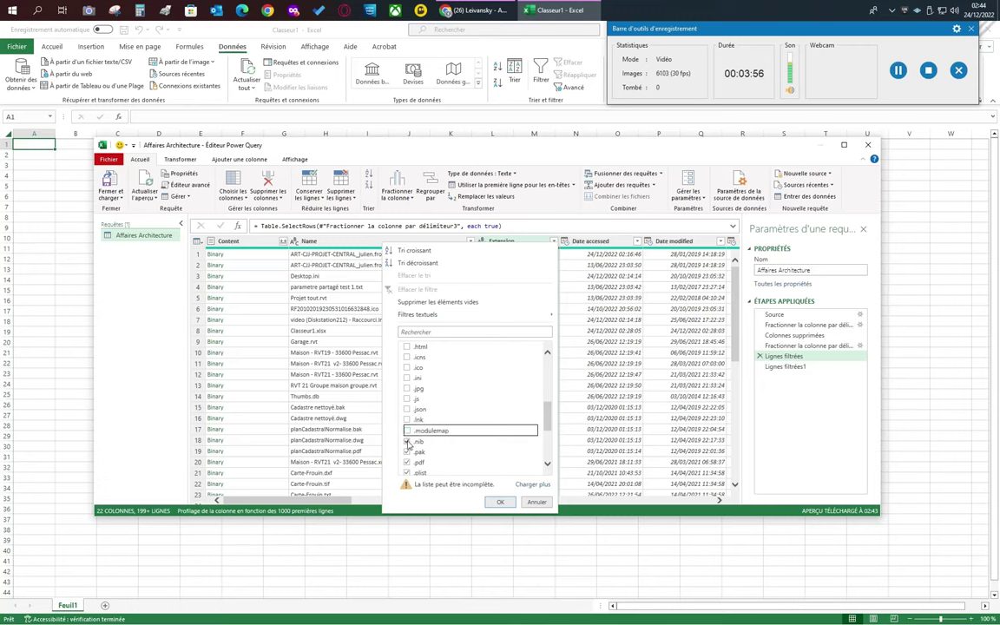
left_click(407, 441)
left_click(407, 452)
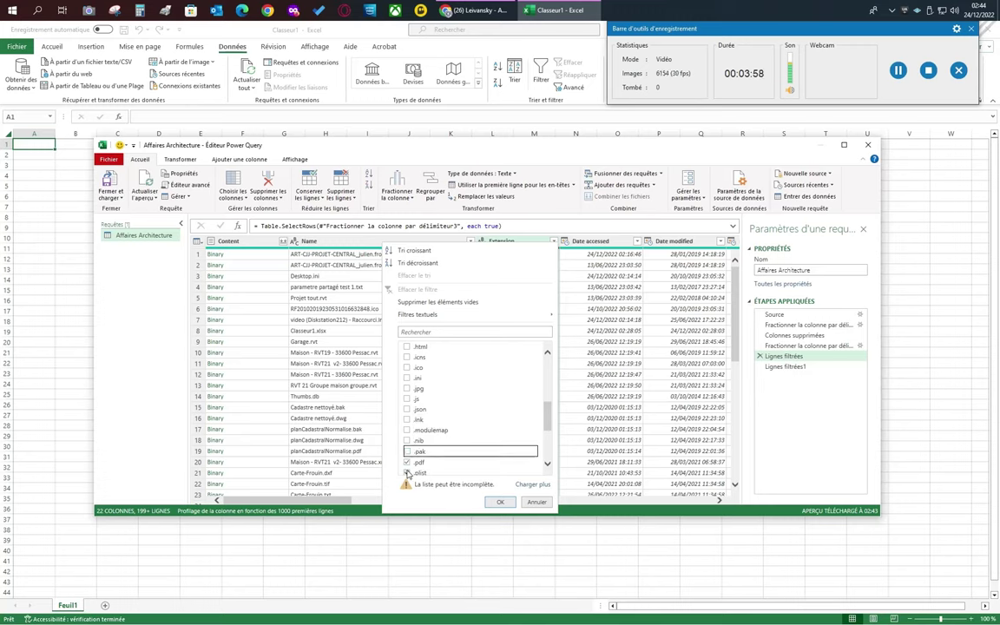
left_click(407, 473)
scroll(408, 425, "down", 3)
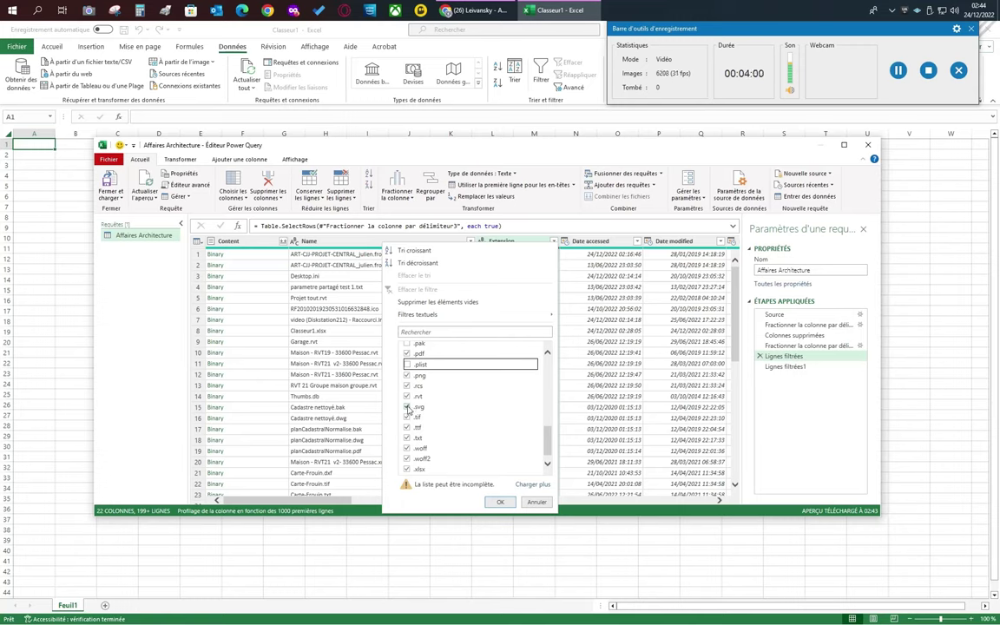
left_click(407, 385)
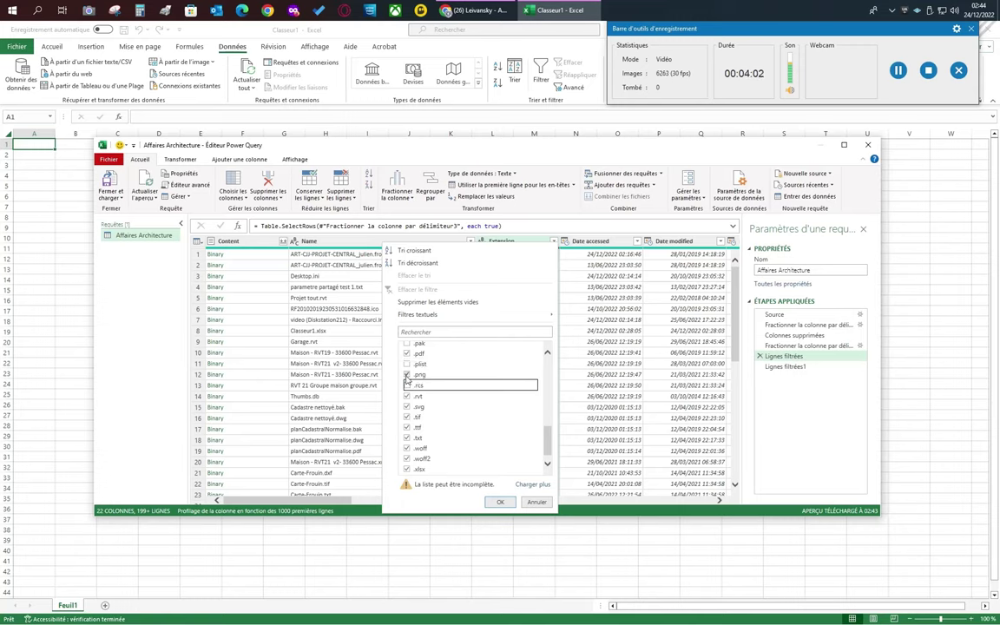
left_click(407, 375)
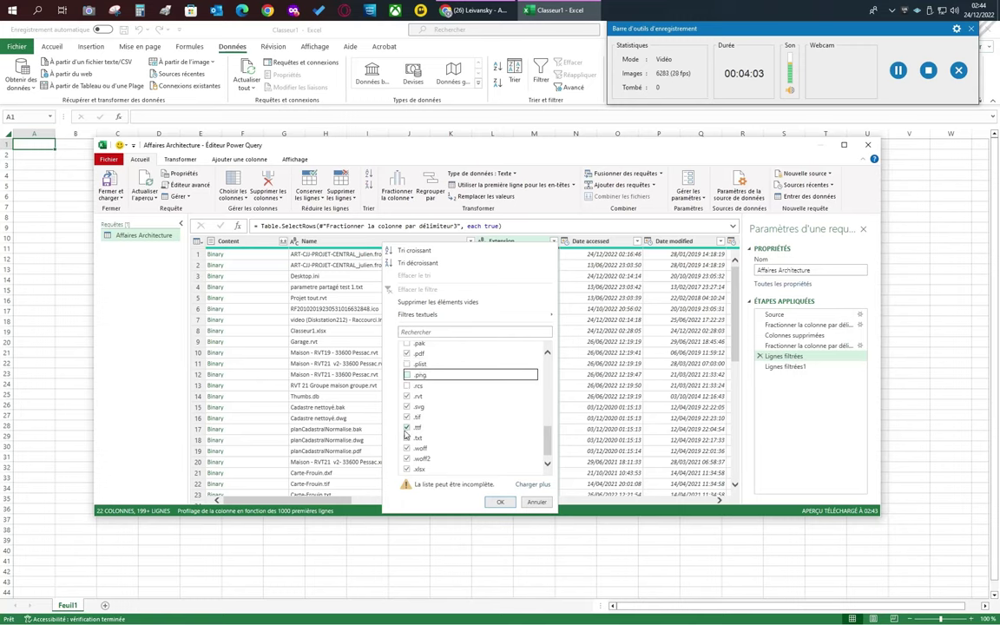
left_click(407, 428)
left_click(407, 417)
left_click(407, 406)
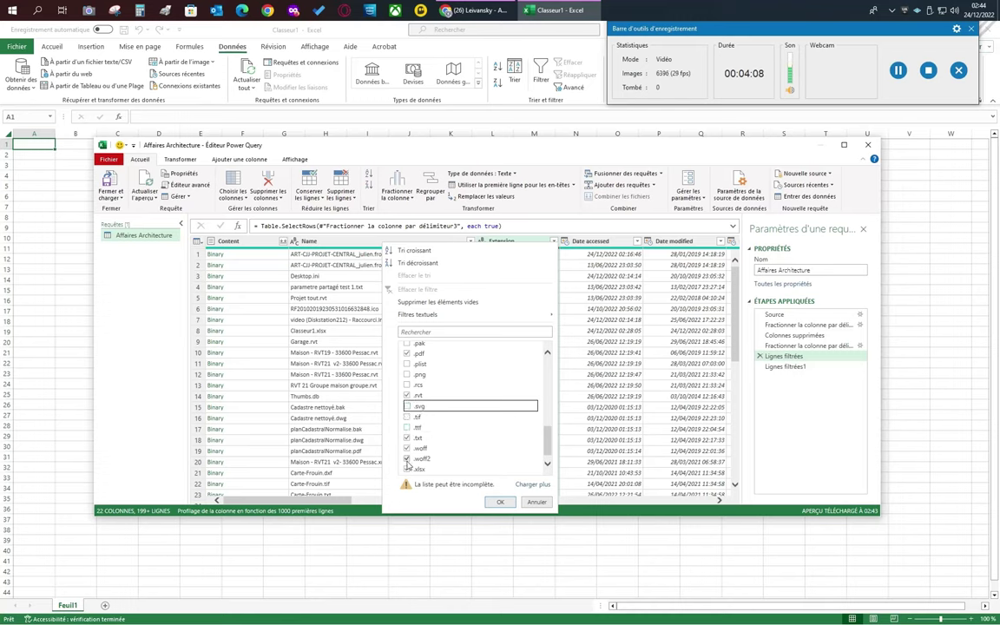
left_click(407, 458)
left_click(407, 448)
left_click(407, 438)
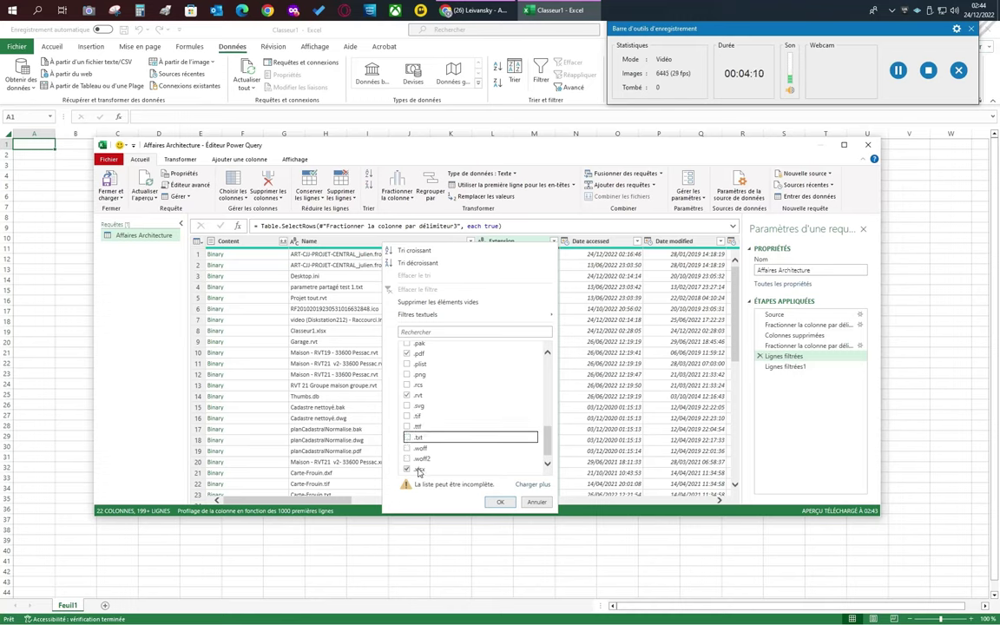
scroll(419, 468, "down", 1)
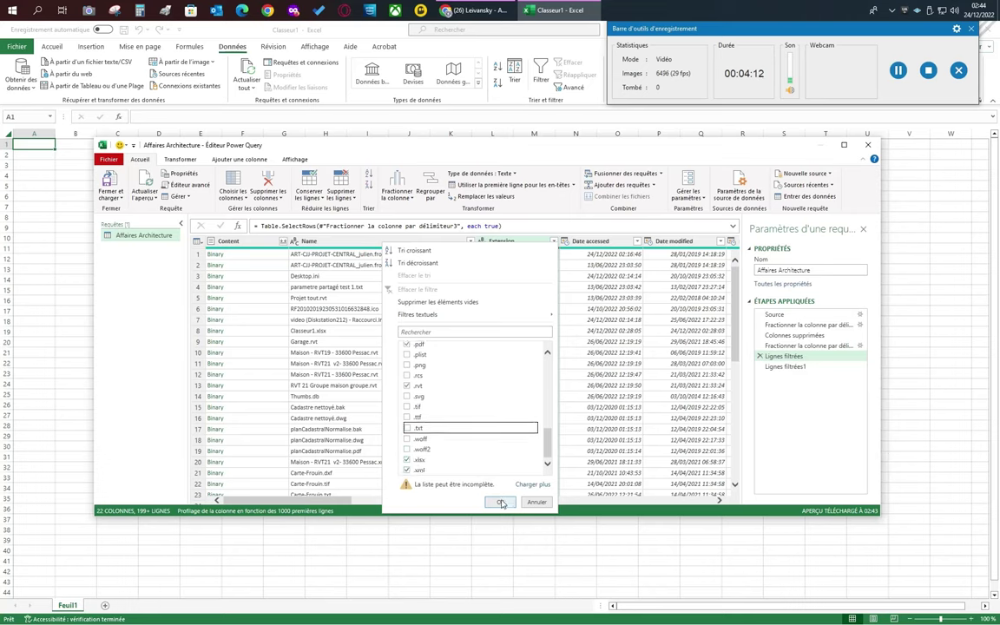
key("Down")
key("Down")
key("Down")
key("space")
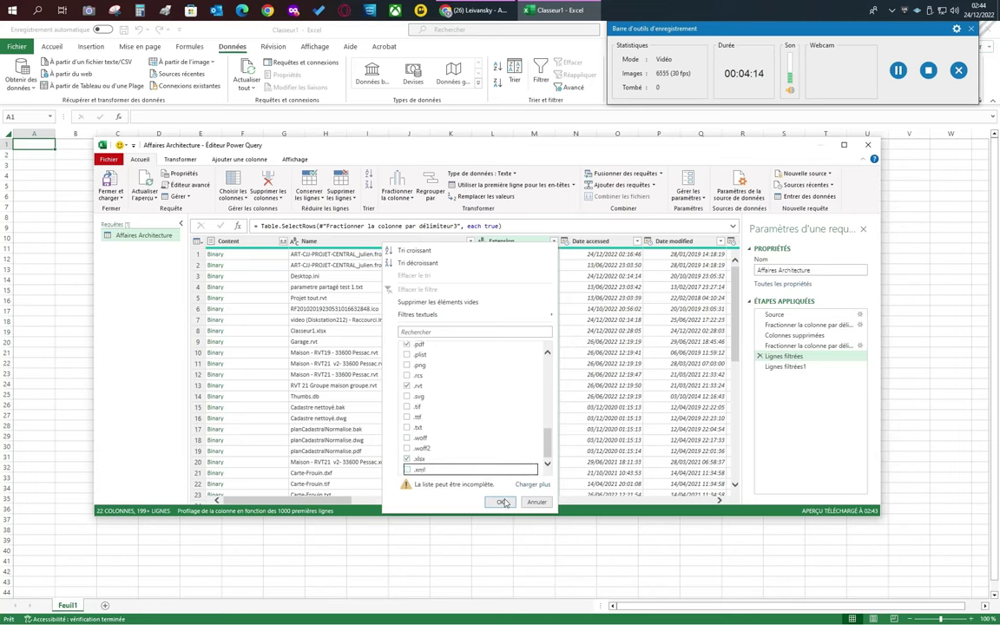
Apply the extension filter, then use Fermer et charger to load the query into the workbook
left_click(503, 502)
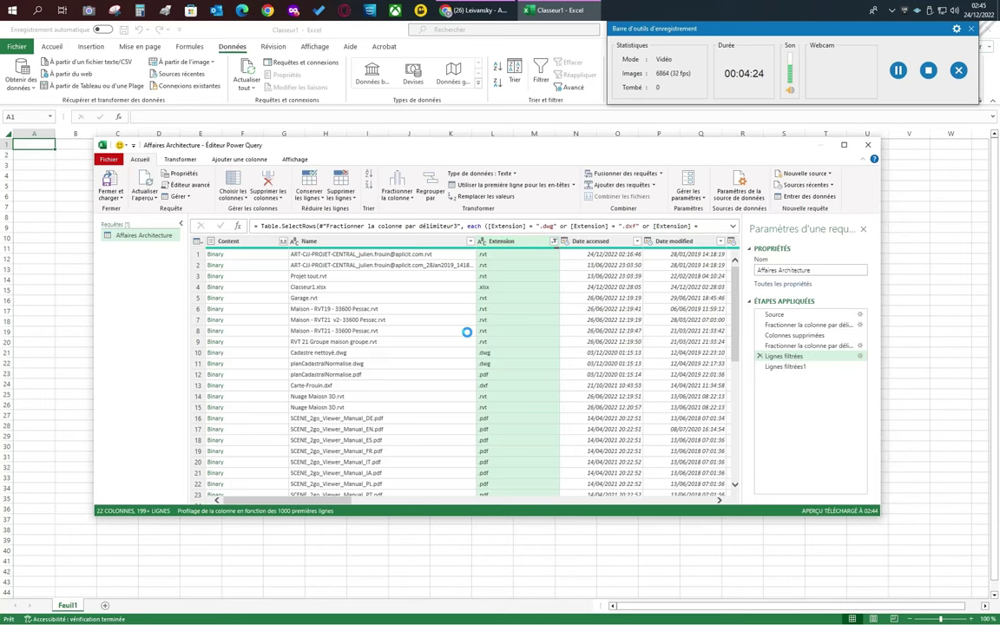
left_click(111, 196)
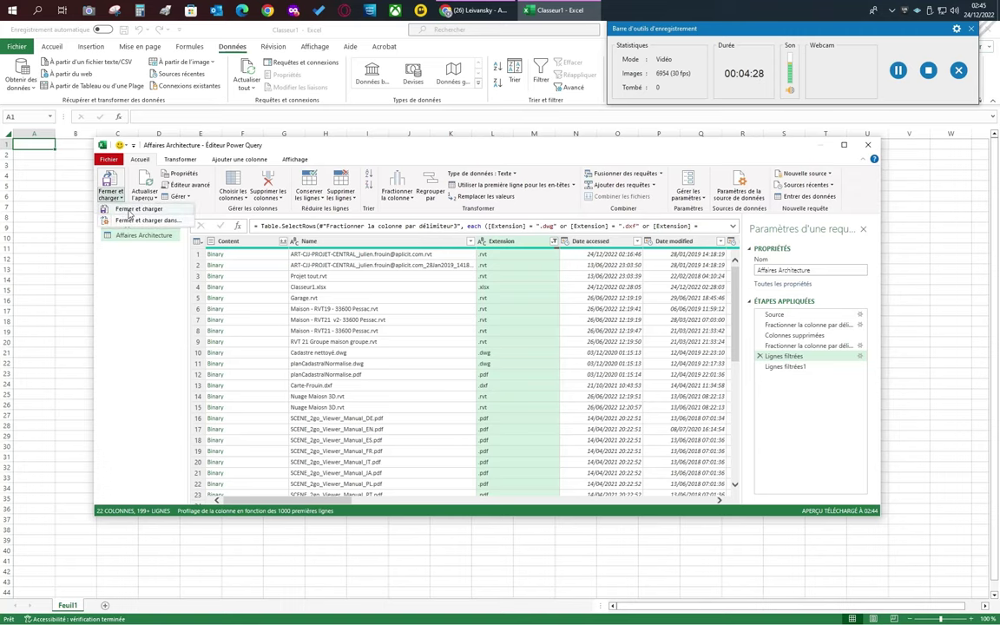
left_click(129, 211)
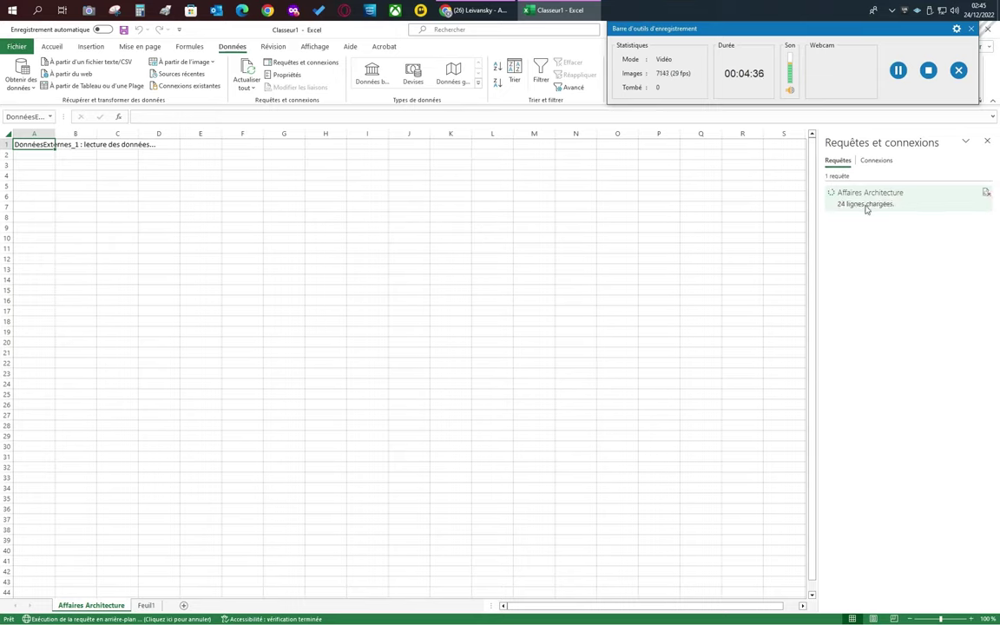
Let the Affaires Architecture query finish loading its 1 988 rows into the Affaires_Architecture table
left_click(902, 73)
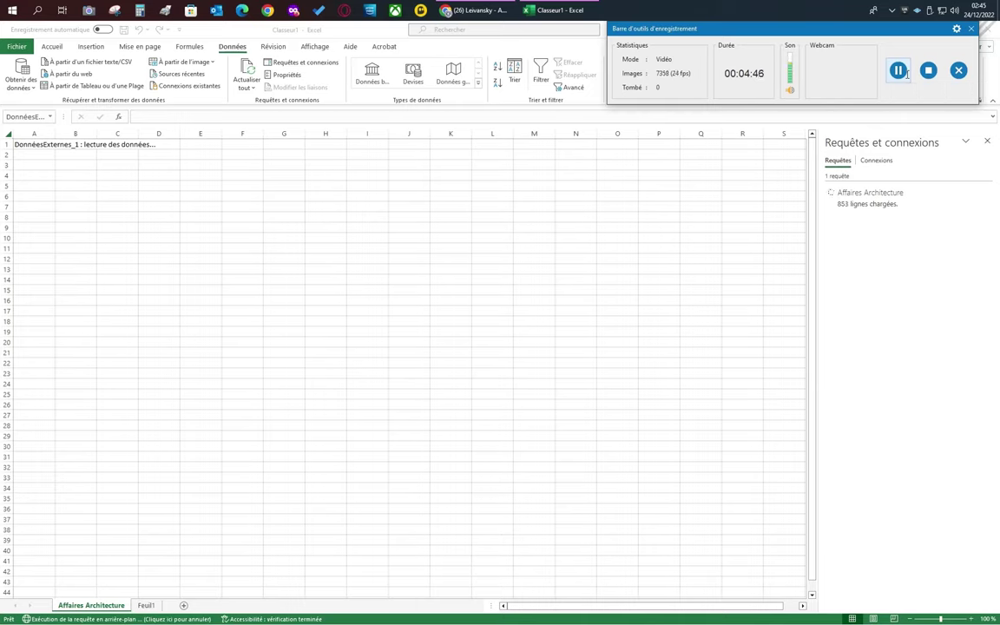
left_click(855, 201)
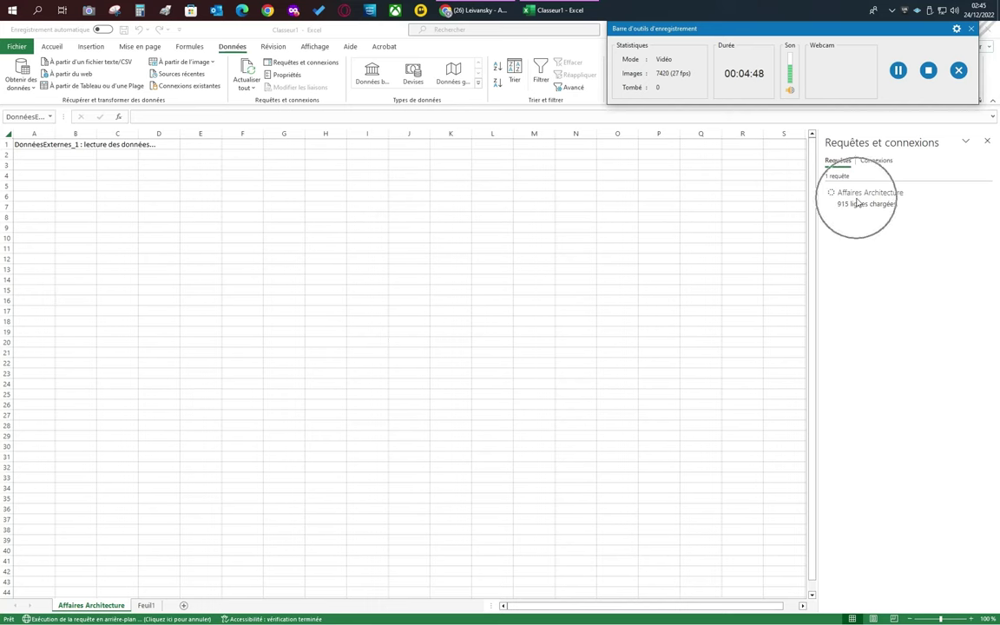
left_click(849, 203)
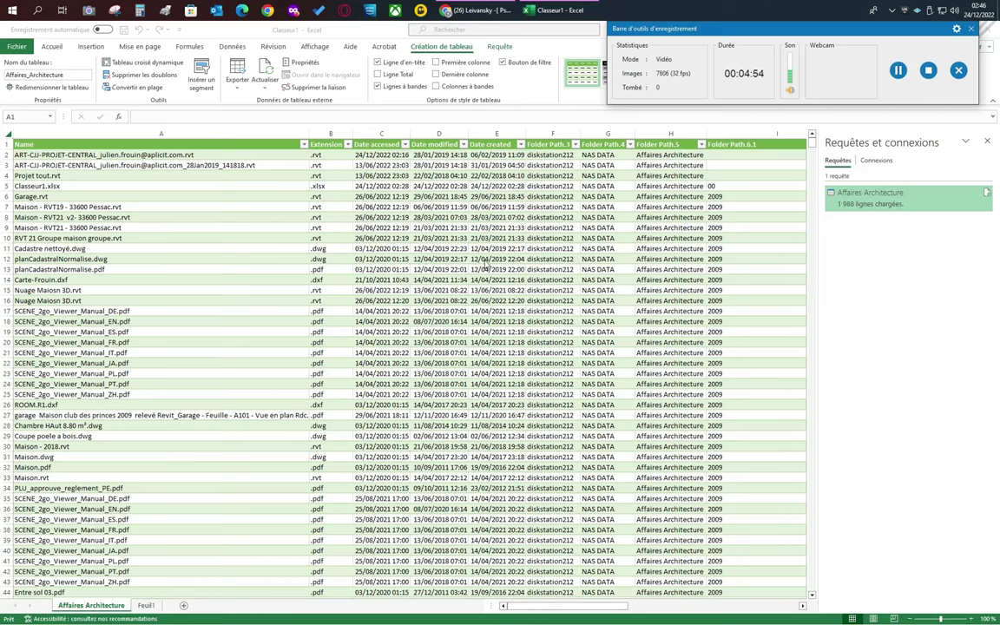
Filter the table's Extension column to show only .pdf files
left_click(347, 145)
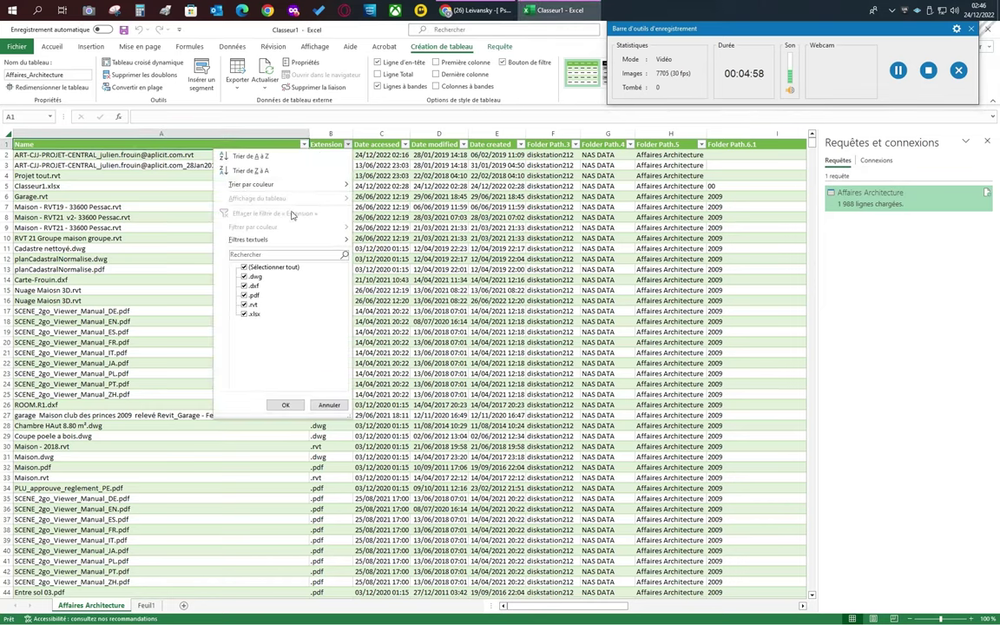
left_click(245, 267)
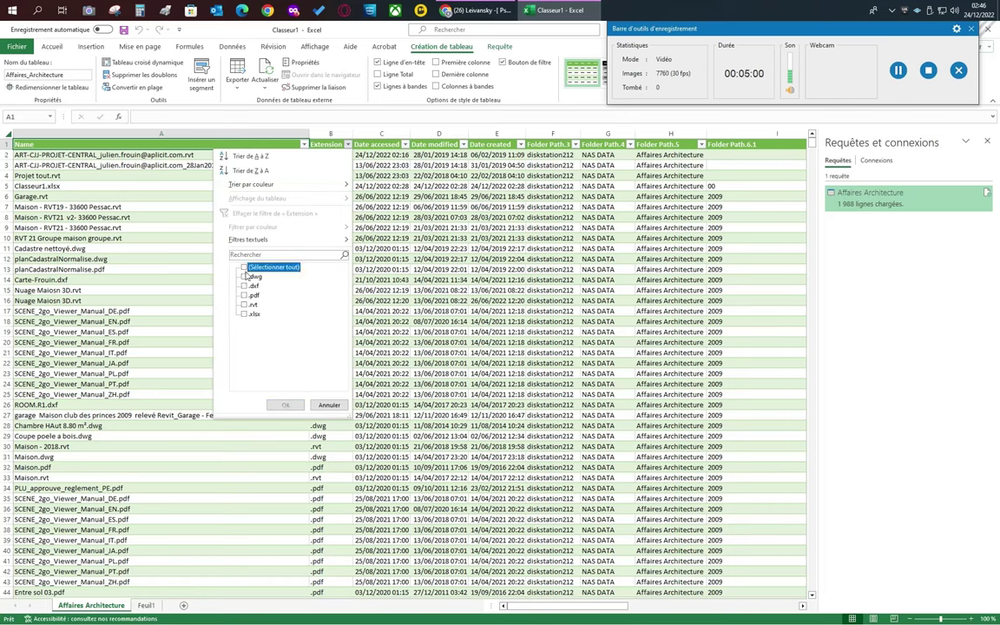
left_click(245, 295)
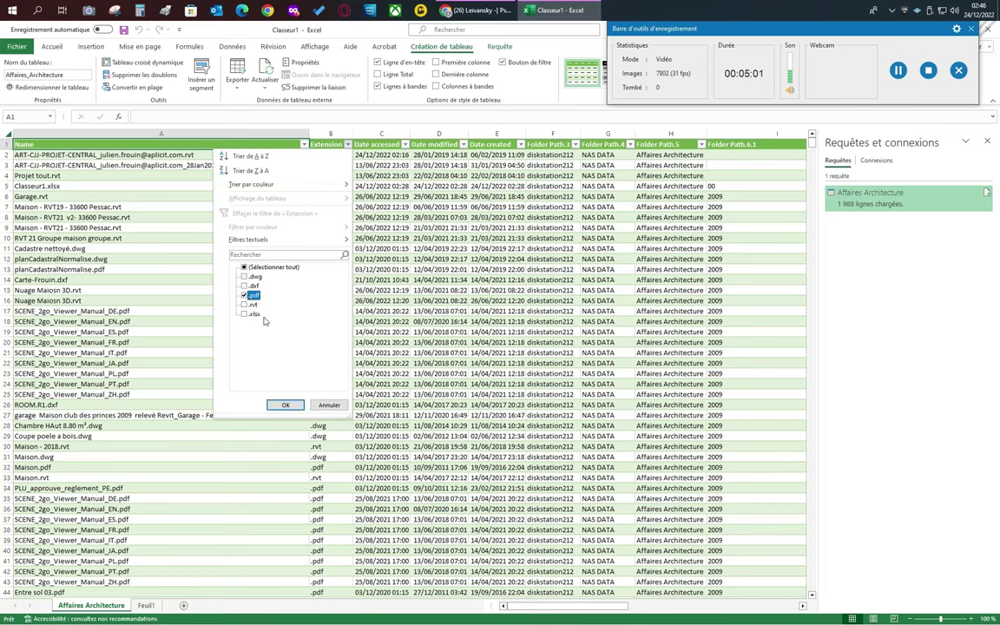
left_click(284, 405)
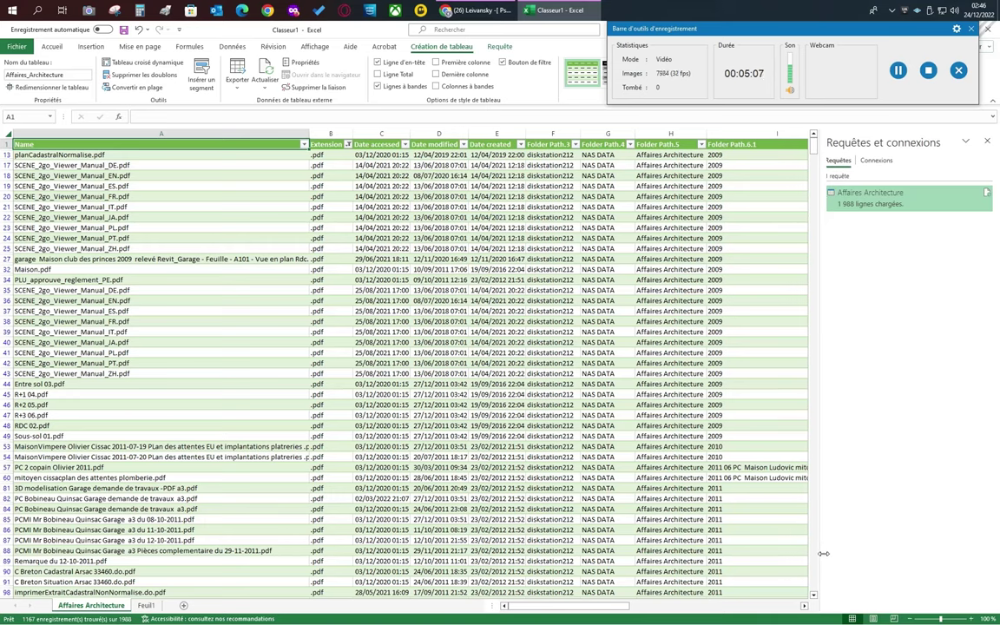
Filter Folder Path.6.1 to only 2022, leaving 54 of 1 988 records
left_click_drag(818, 555, 879, 555)
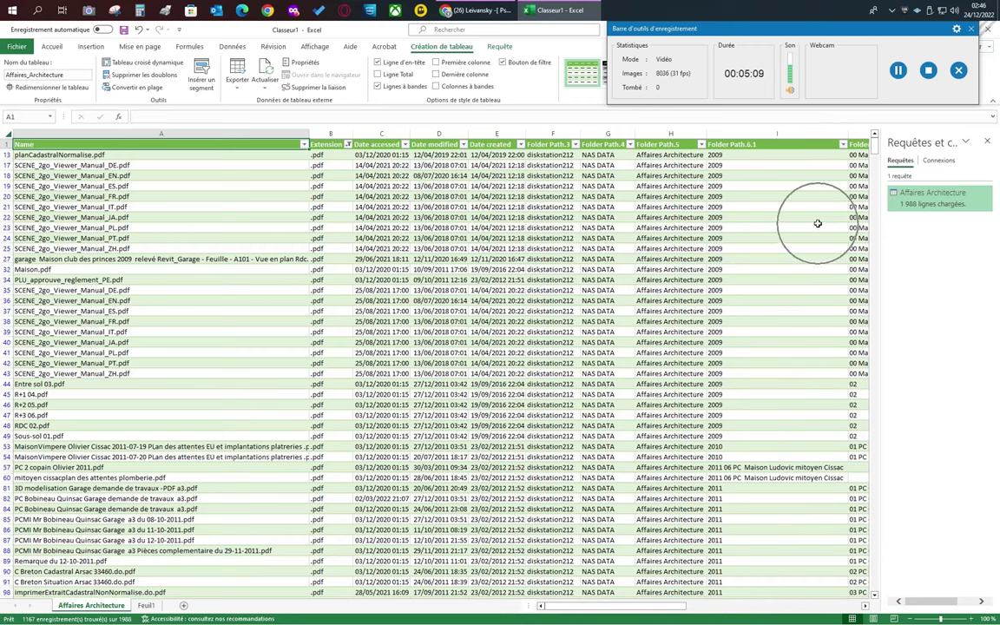
left_click(841, 144)
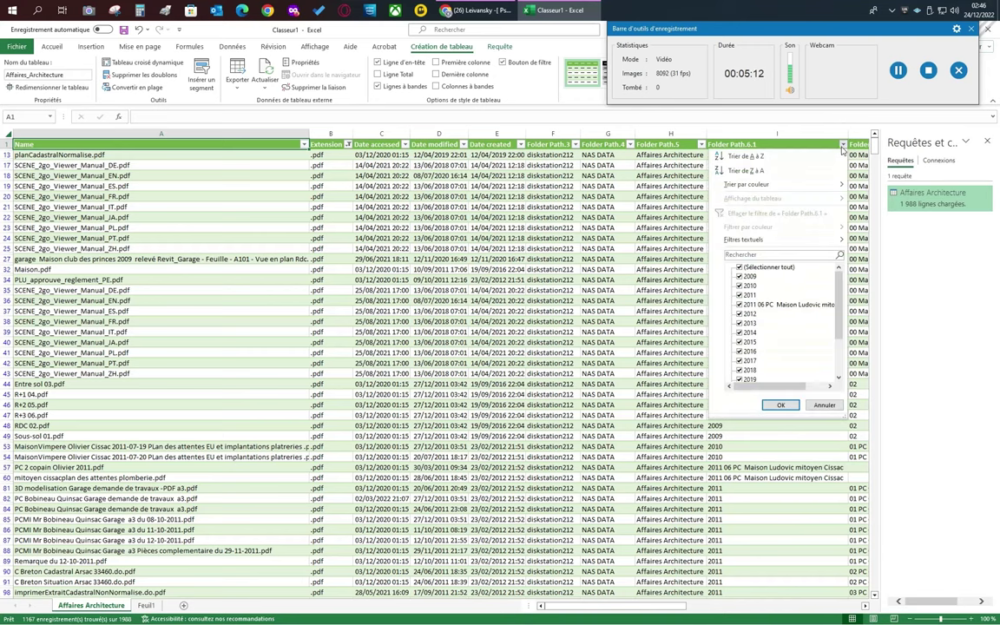
left_click(739, 268)
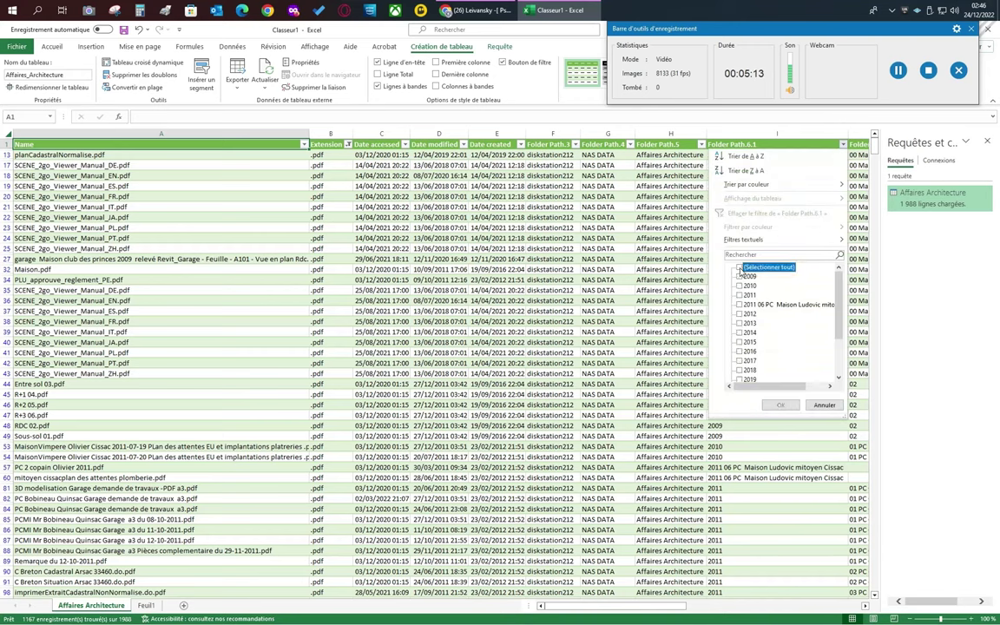
scroll(738, 347, "down", 2)
left_click(739, 351)
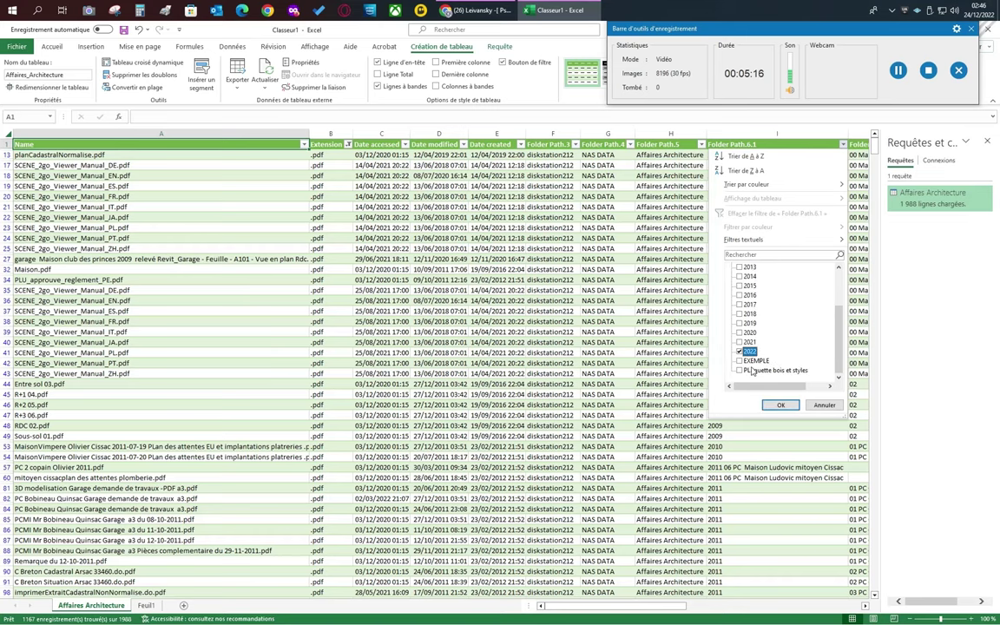
left_click(778, 405)
scroll(766, 412, "down", 2)
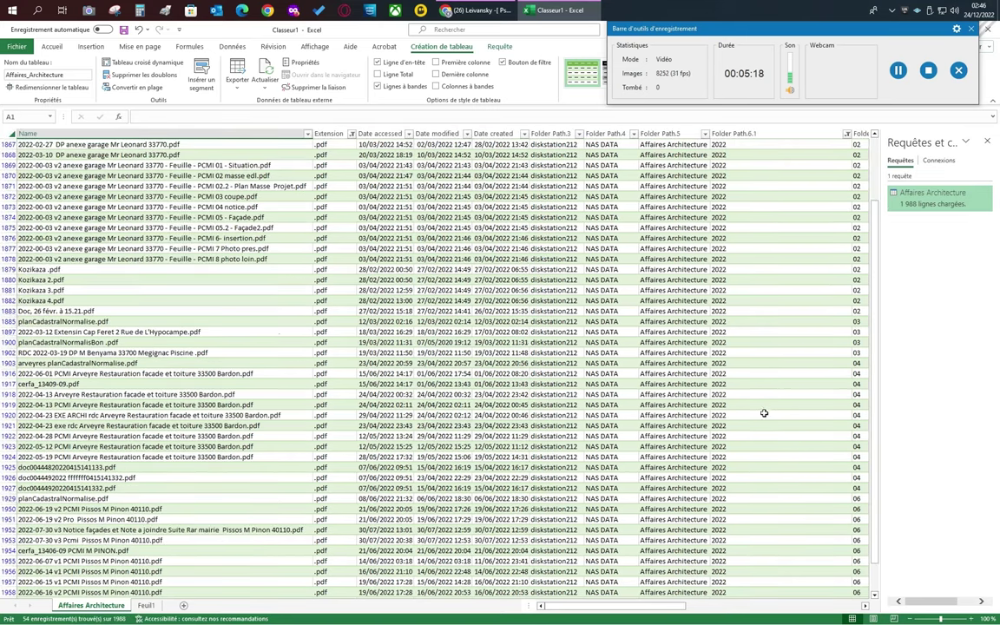
left_click_drag(676, 605, 760, 605)
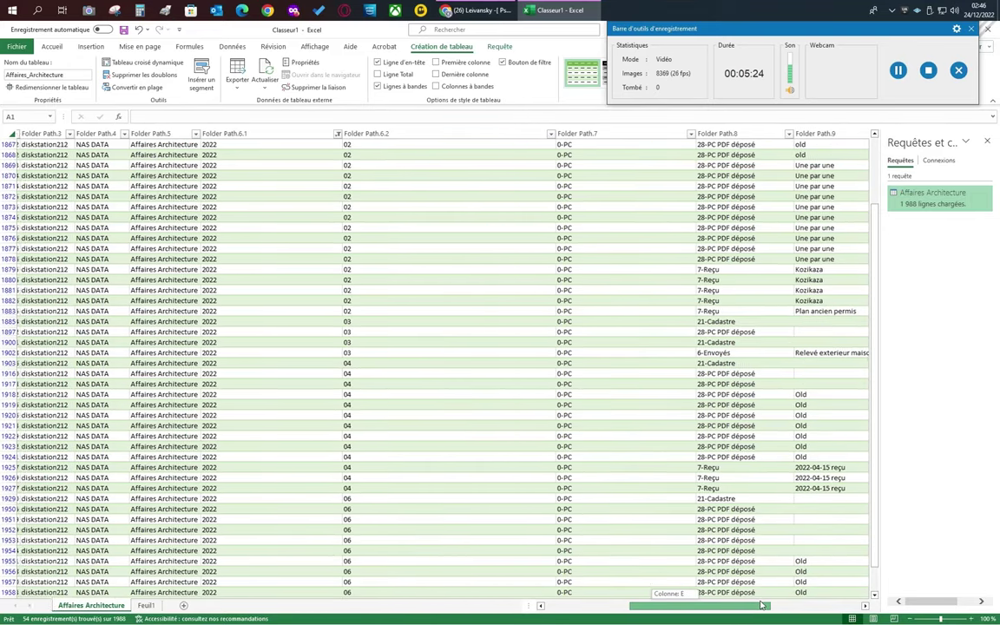
left_click_drag(760, 605, 855, 620)
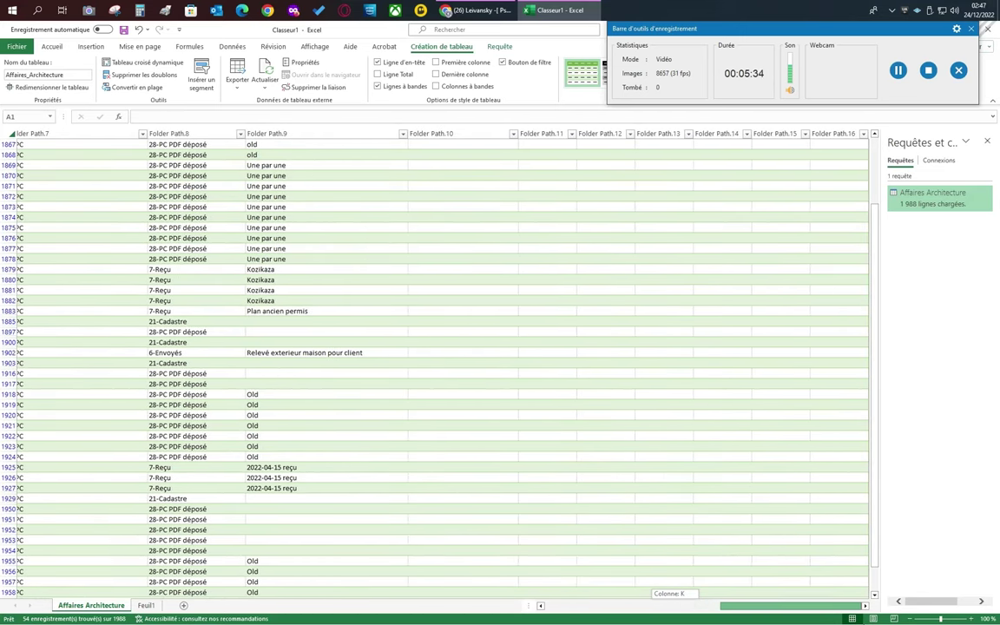
left_click_drag(855, 619, 778, 622)
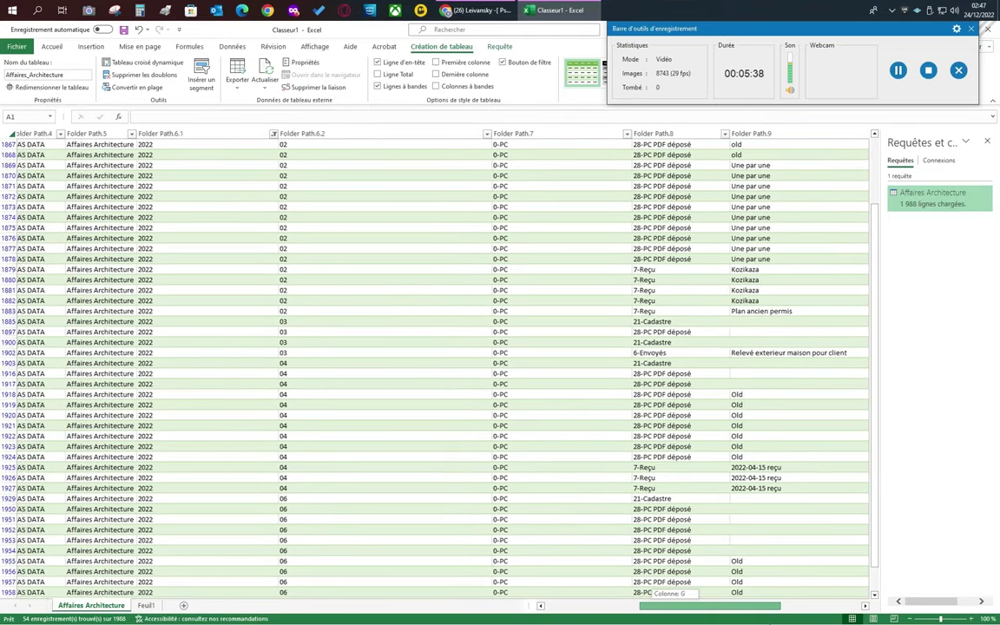
left_click_drag(778, 622, 728, 622)
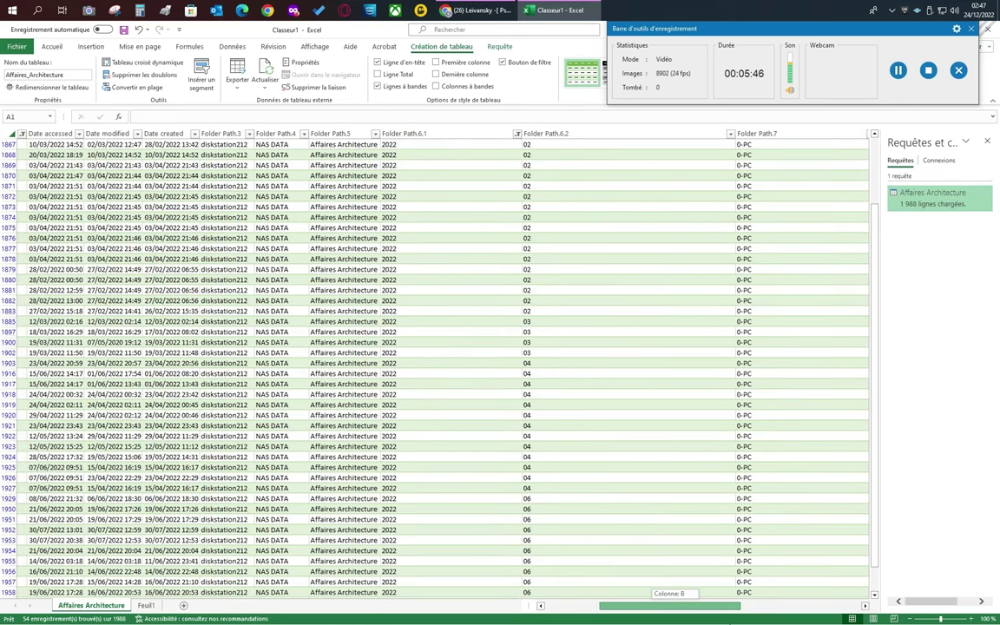
mouse_move(728, 622)
left_mouse_down()
mouse_move(812, 622)
mouse_move(785, 605)
mouse_move(802, 605)
left_mouse_up()
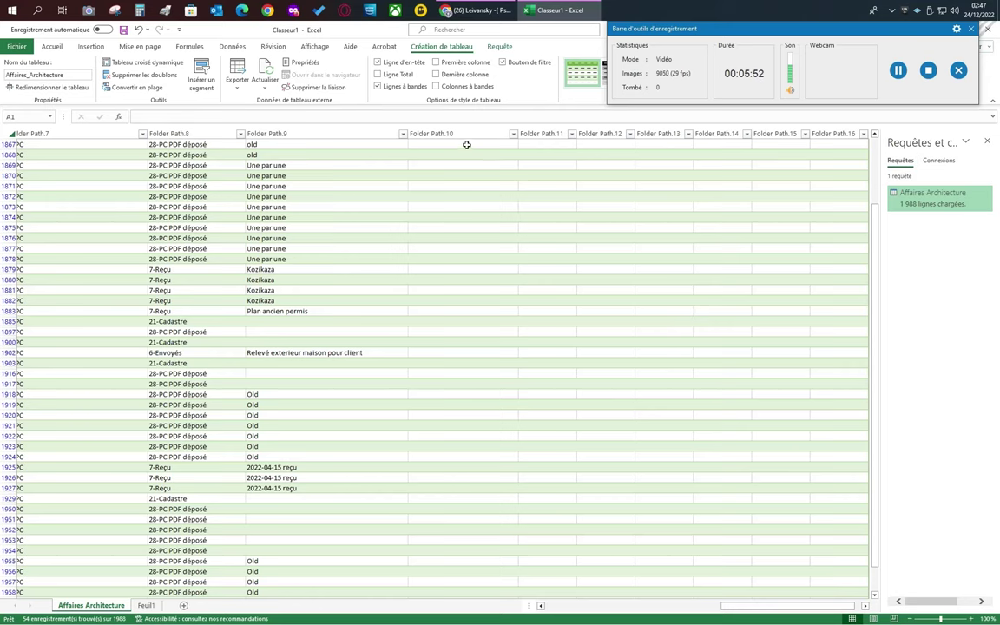
scroll(513, 314, "down", 10)
scroll(512, 315, "up", 3)
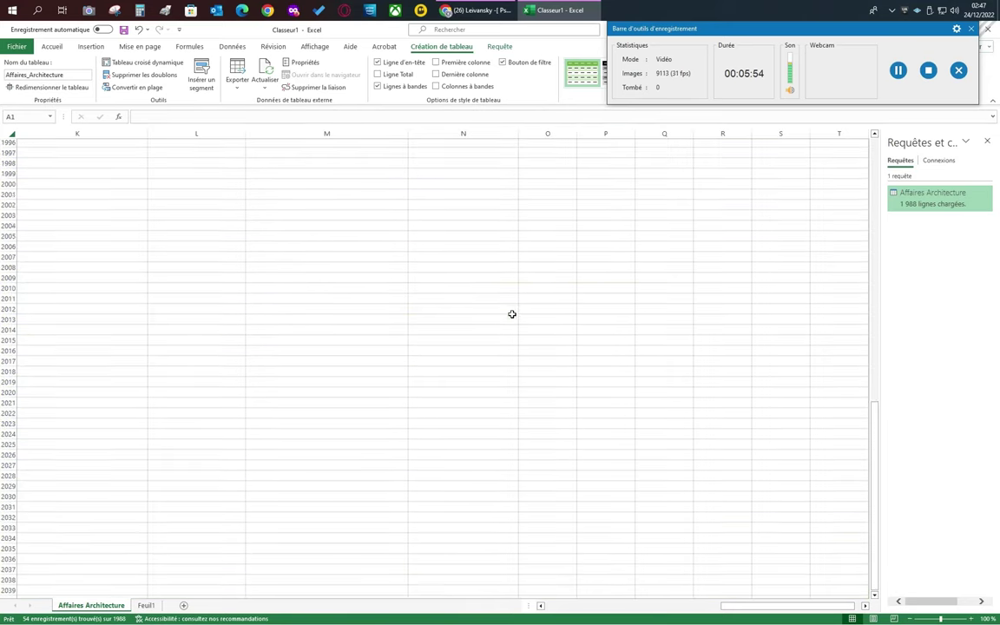
scroll(512, 314, "up", 8)
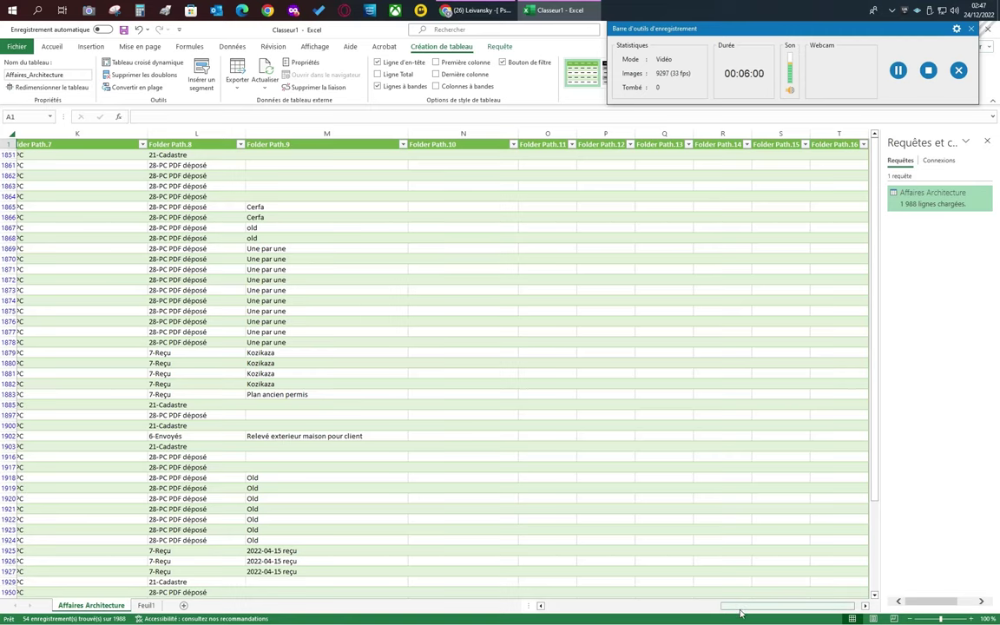
left_click_drag(742, 610, 550, 621)
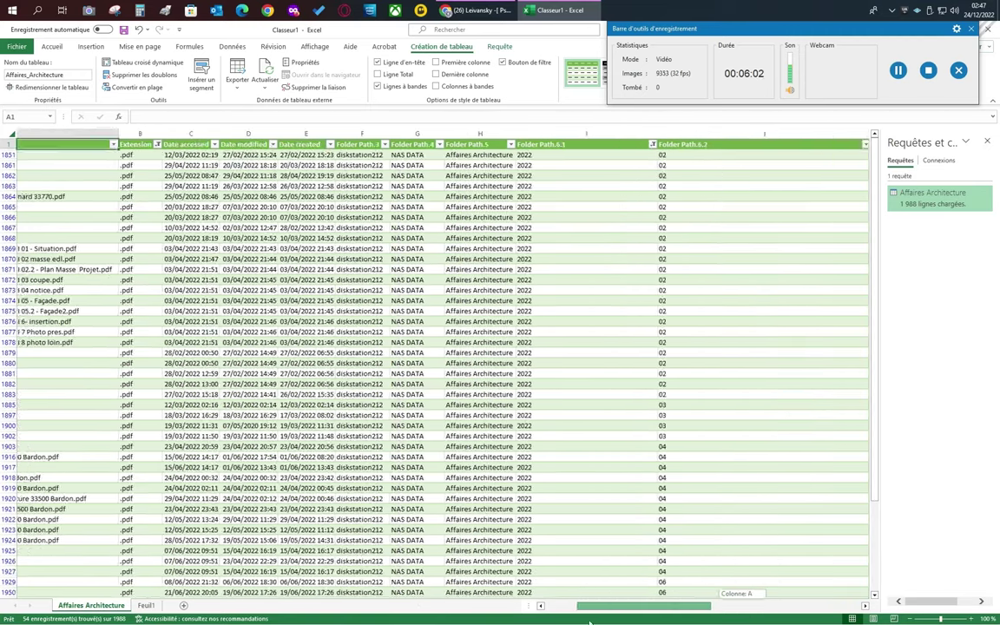